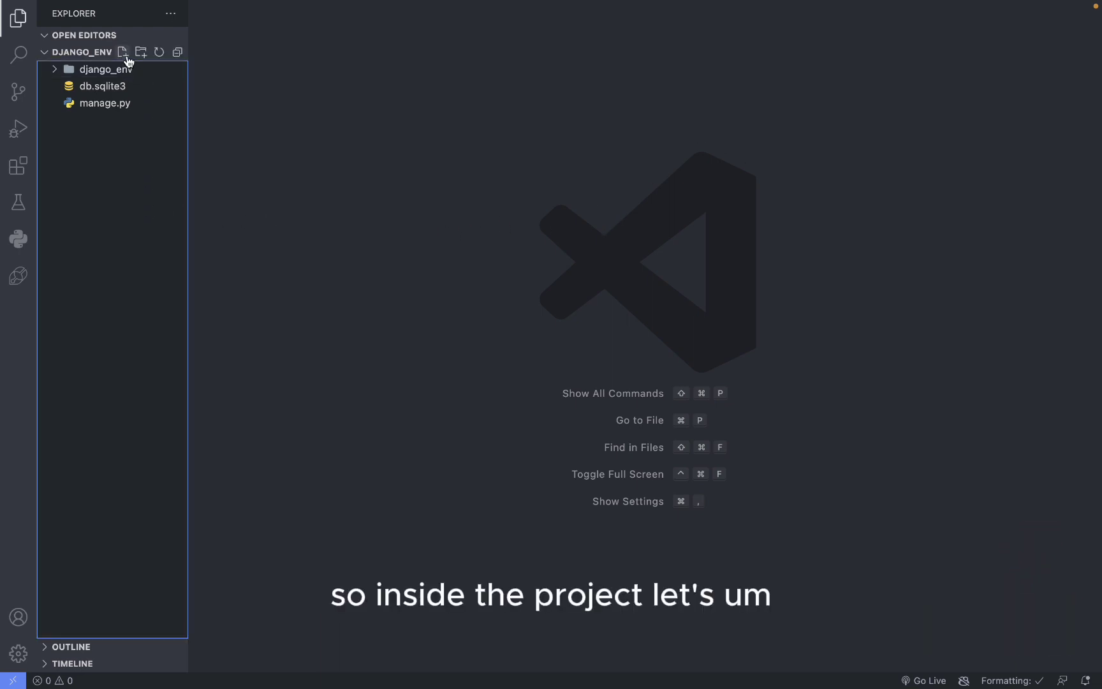
# Create a new file named .env at the root of the django_env project
pyautogui.click(123, 52)
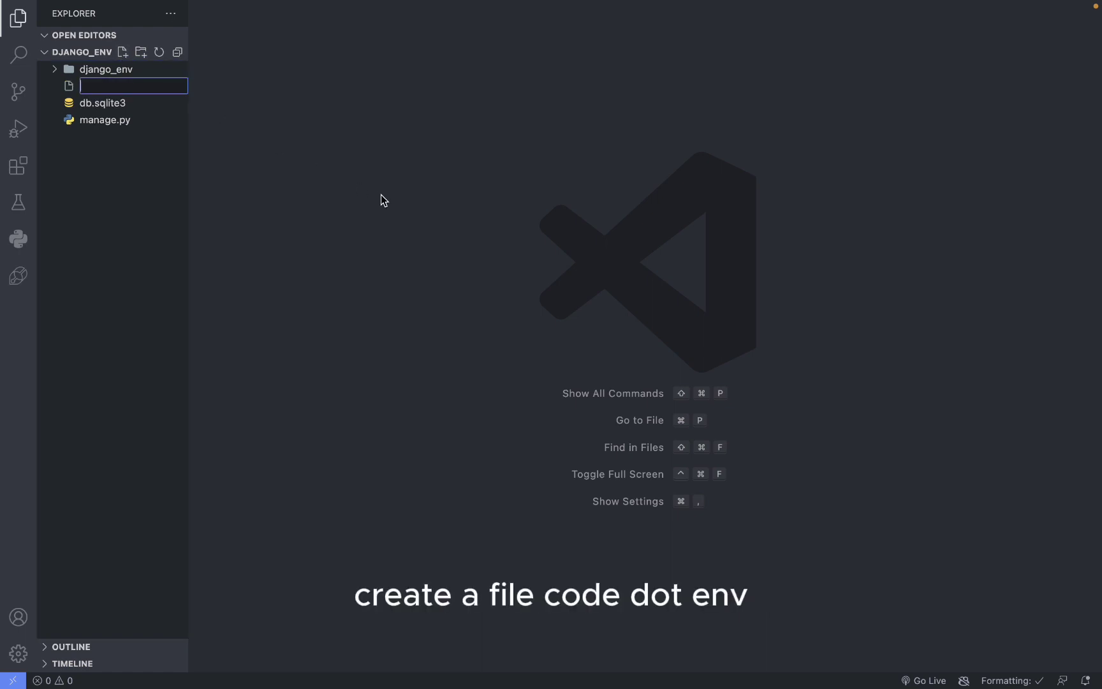
pyautogui.write('.env')
pyautogui.press('Return')
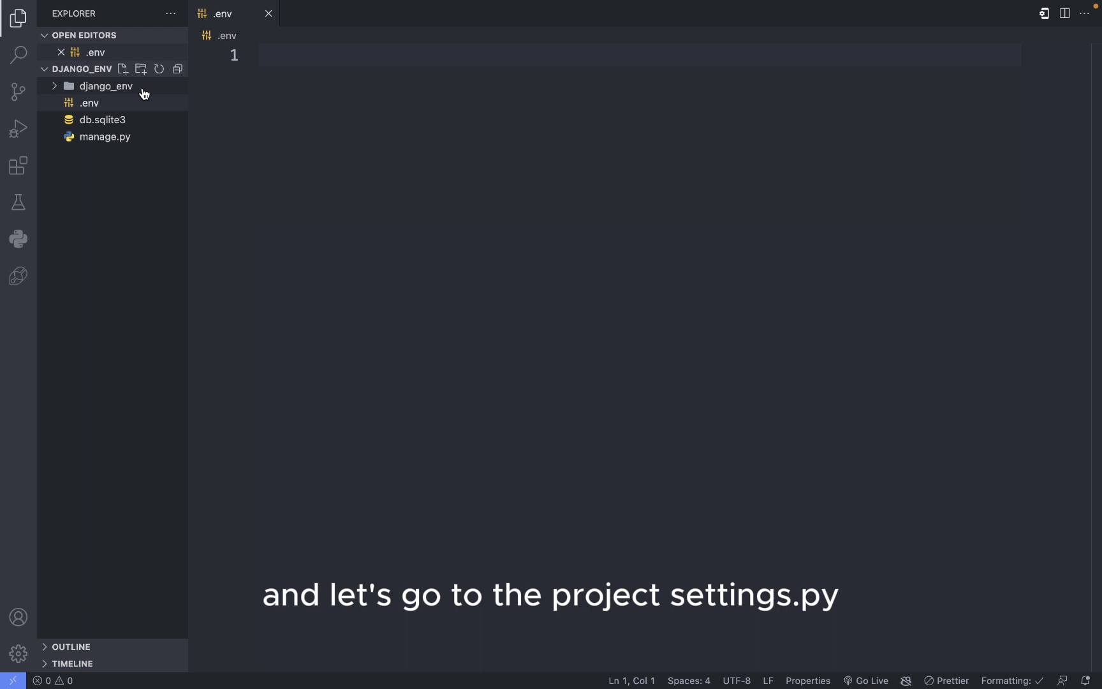
# Copy the SECRET_KEY line from django_env/settings.py and paste it into .env
pyautogui.click(106, 86)
pyautogui.click(111, 153)
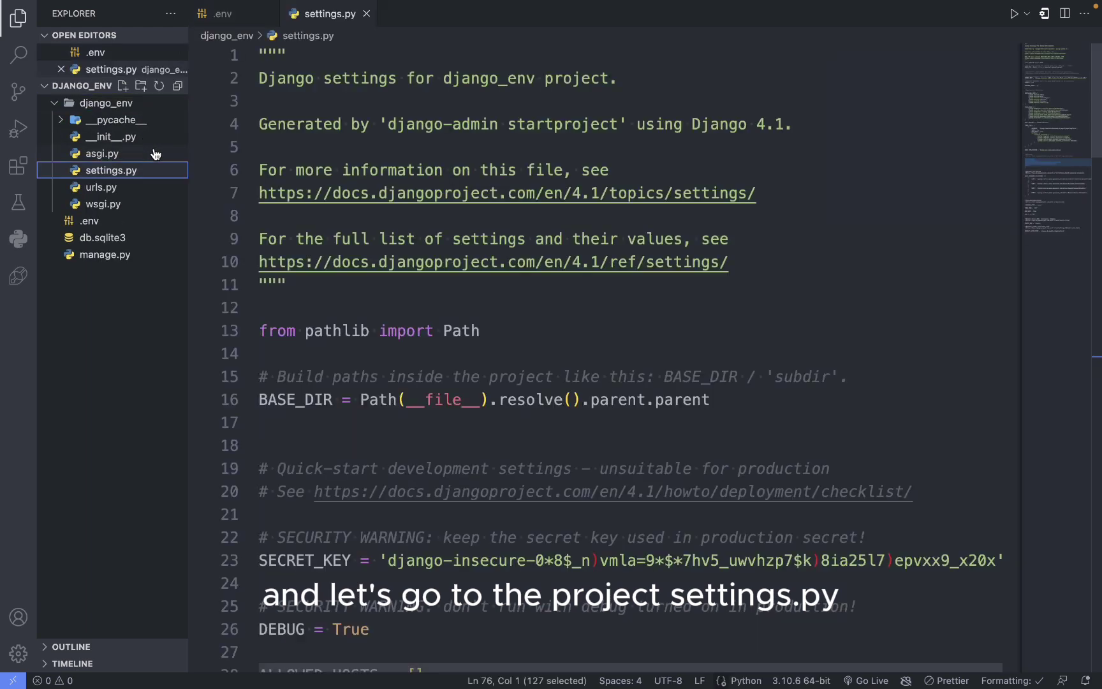
pyautogui.scroll(-5, 404, 328)
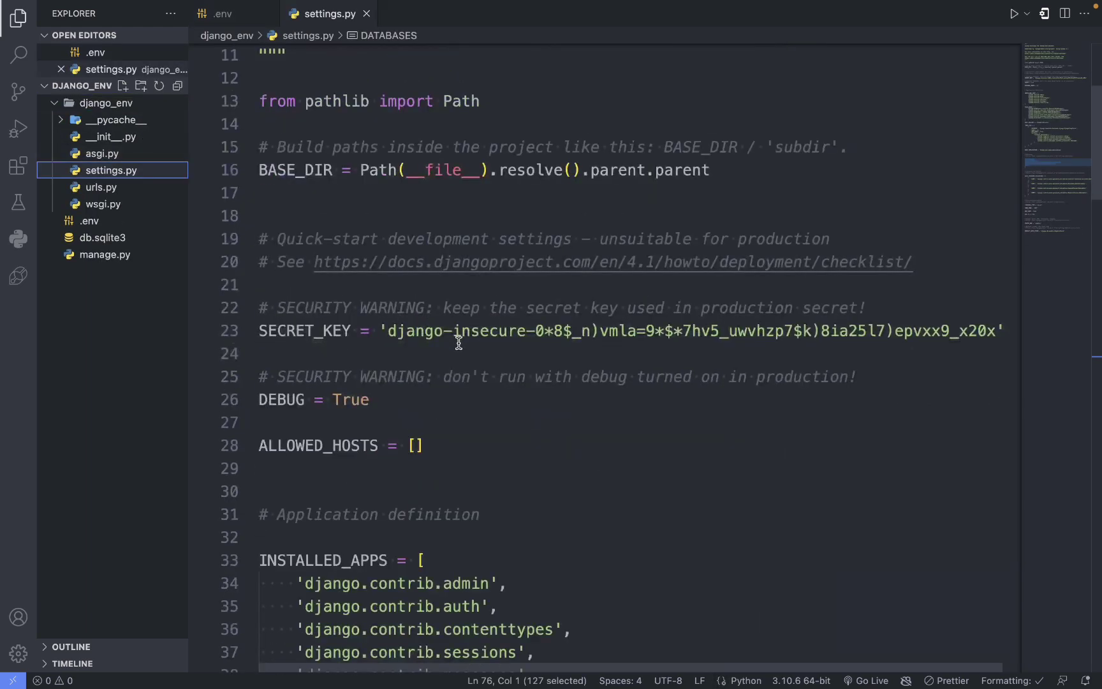
pyautogui.moveTo(1004, 330); pyautogui.dragTo(252, 327)
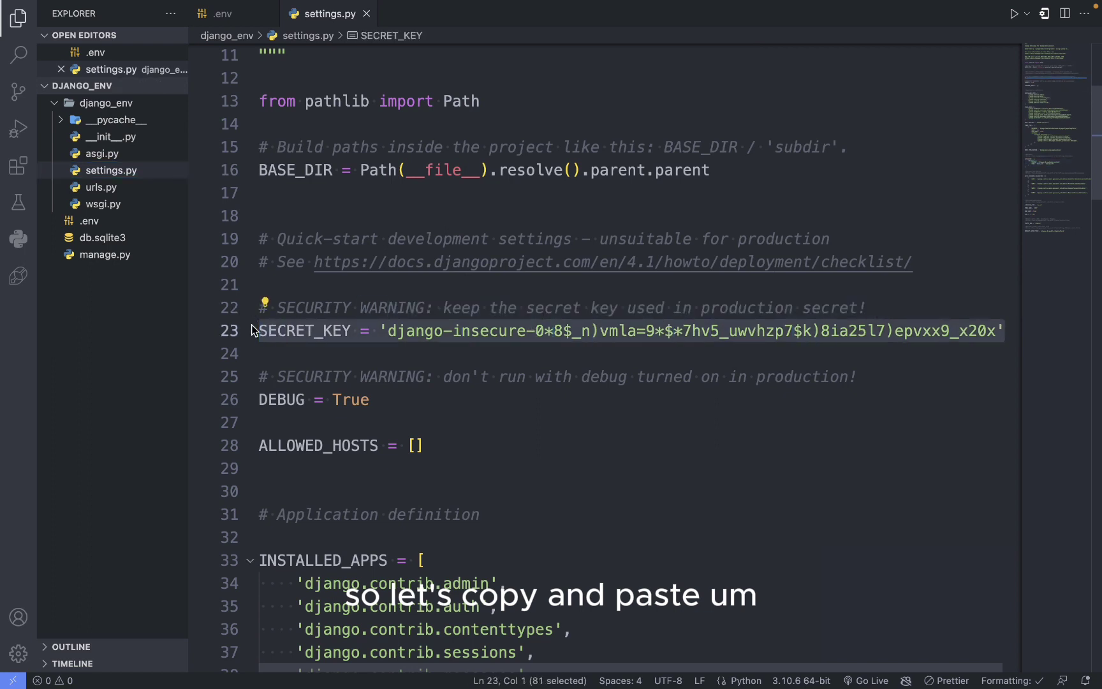
pyautogui.hotkey('ctrl', 'c')
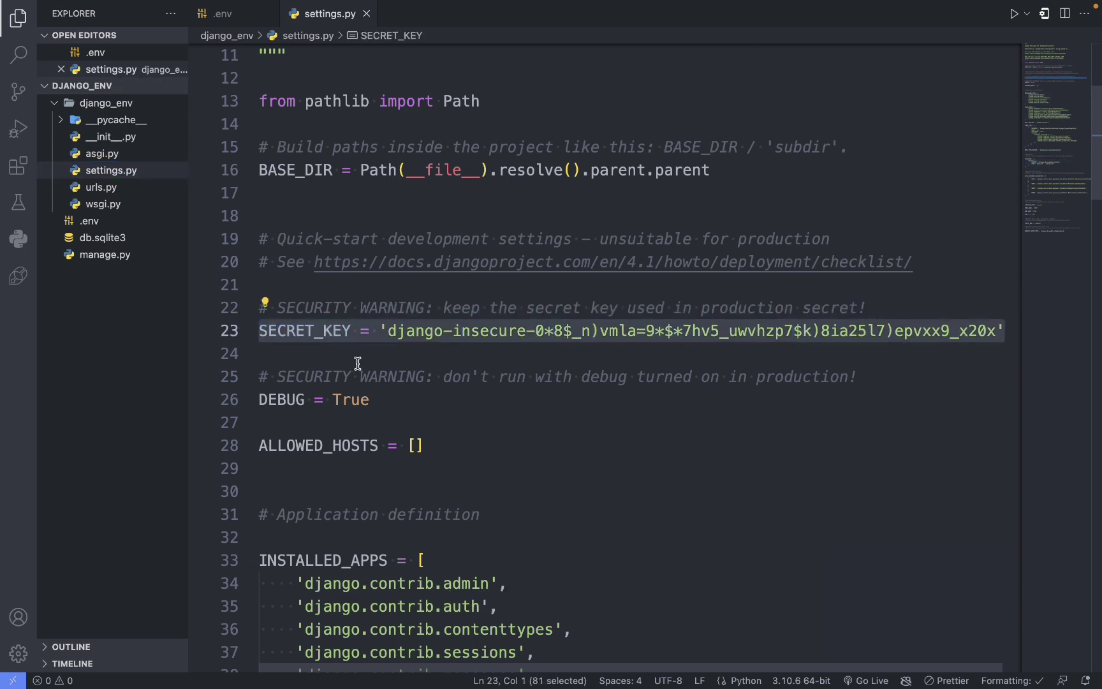
pyautogui.click(89, 221)
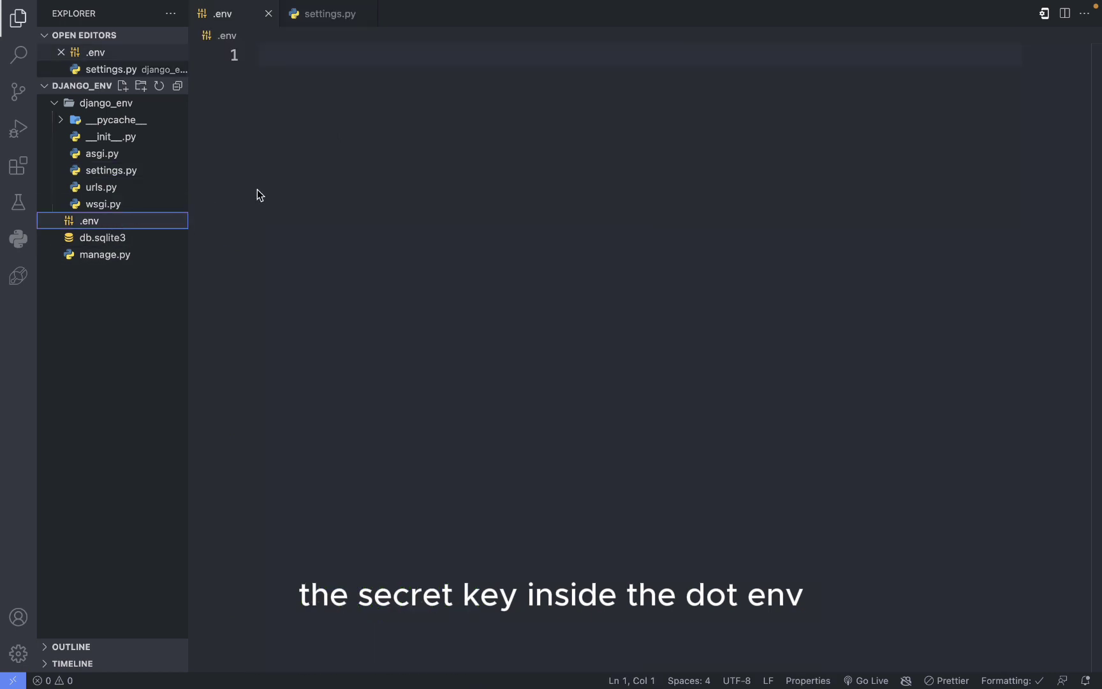
pyautogui.hotkey('ctrl', 'v')
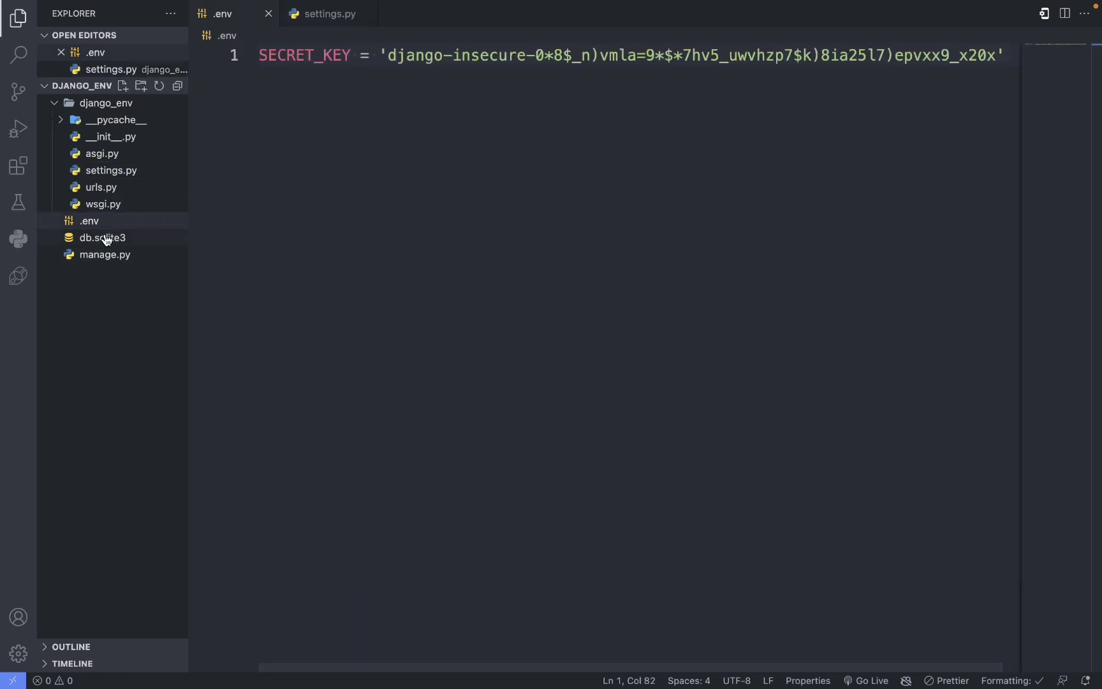
# Copy the DEBUG = True line from settings.py onto a new second line in .env
pyautogui.click(111, 170)
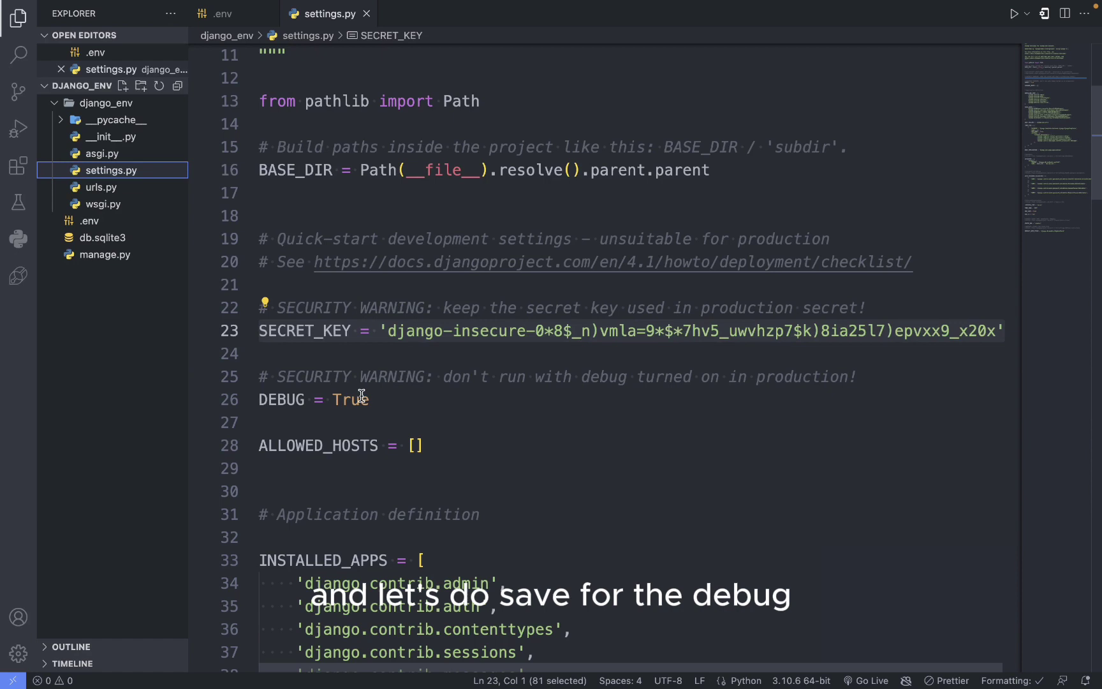
pyautogui.moveTo(370, 399); pyautogui.dragTo(241, 402)
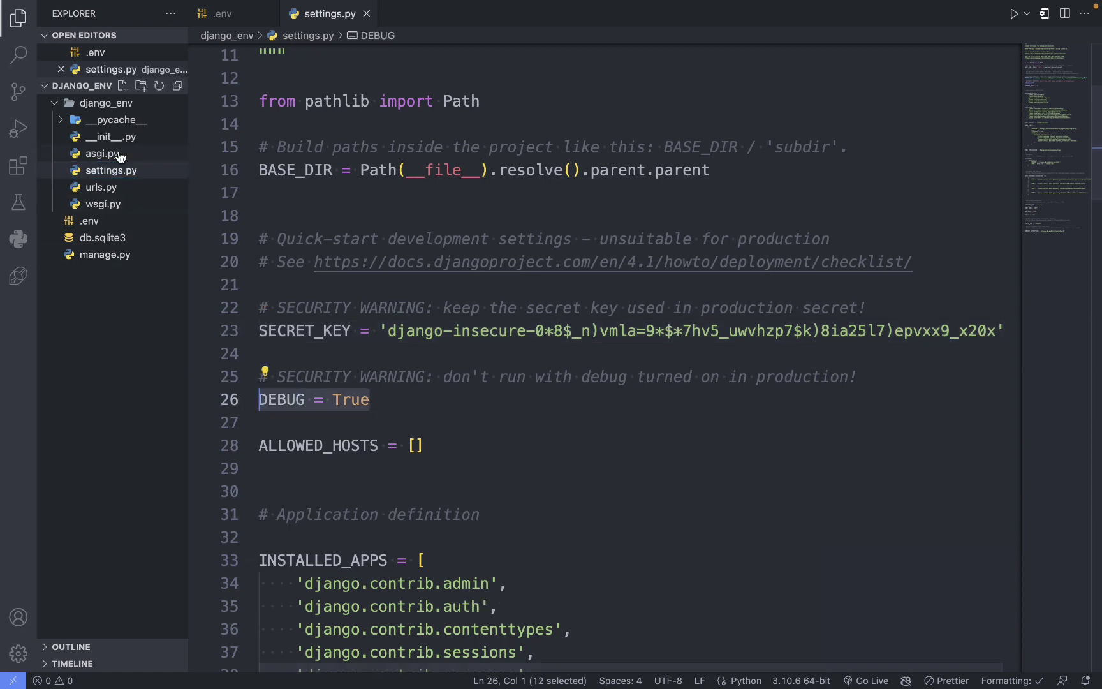
pyautogui.click(90, 221)
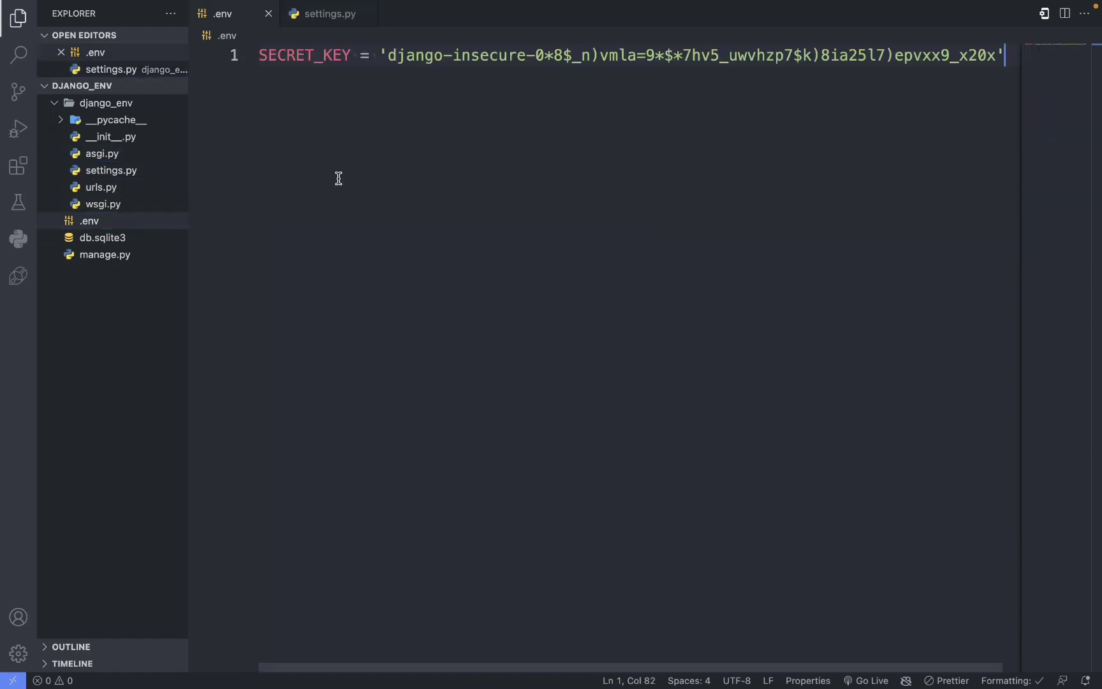
pyautogui.press('Return')
pyautogui.press('super+v')
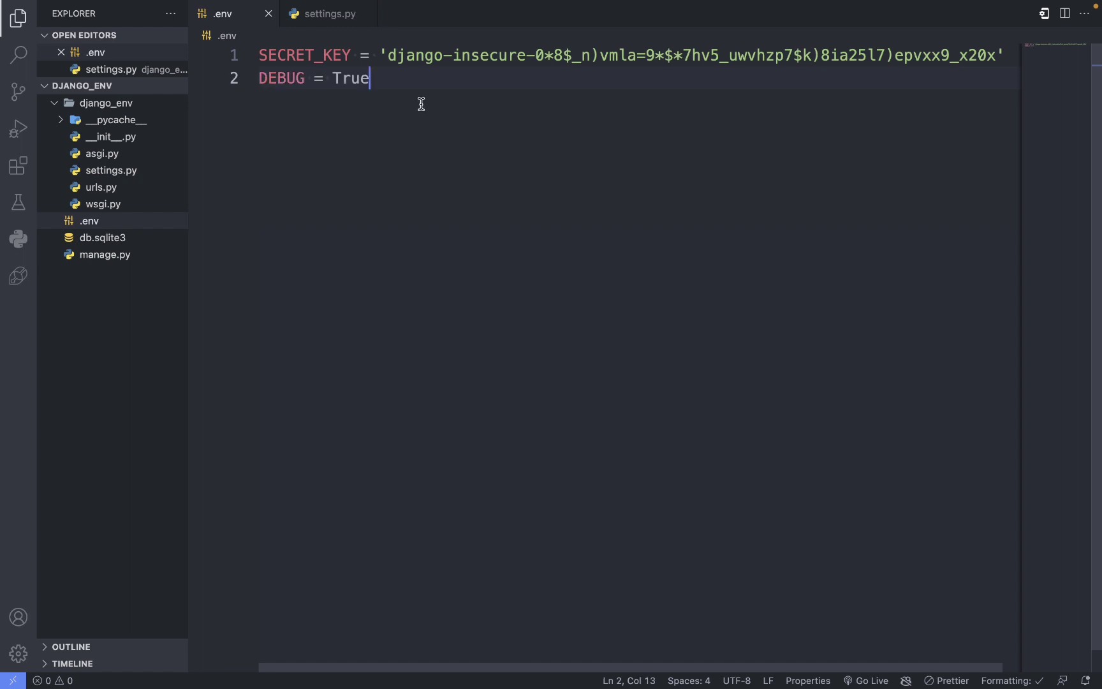
# Delete the spaces around the equals sign on the DEBUG line, making it DEBUG=True
pyautogui.hotkey('alt', 'shift', 'Left')
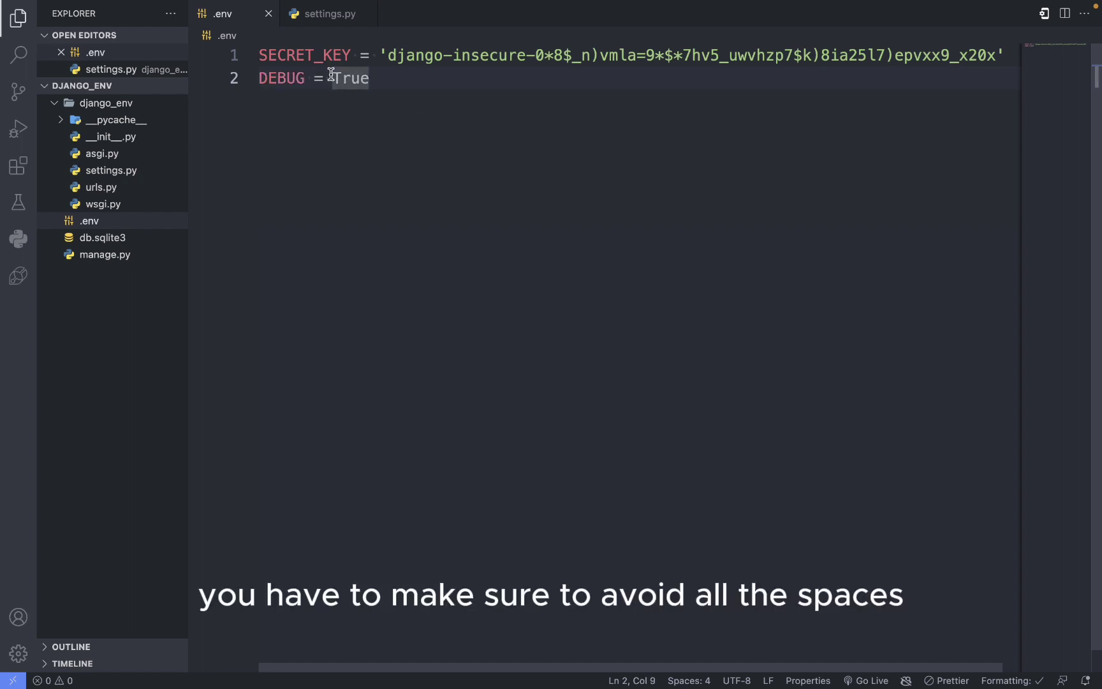
pyautogui.press('Left')
pyautogui.press('BackSpace')
pyautogui.press('Left')
pyautogui.press('BackSpace')
# On the SECRET_KEY line, delete the stray character before the key and the spaces around '='
pyautogui.press('Up')
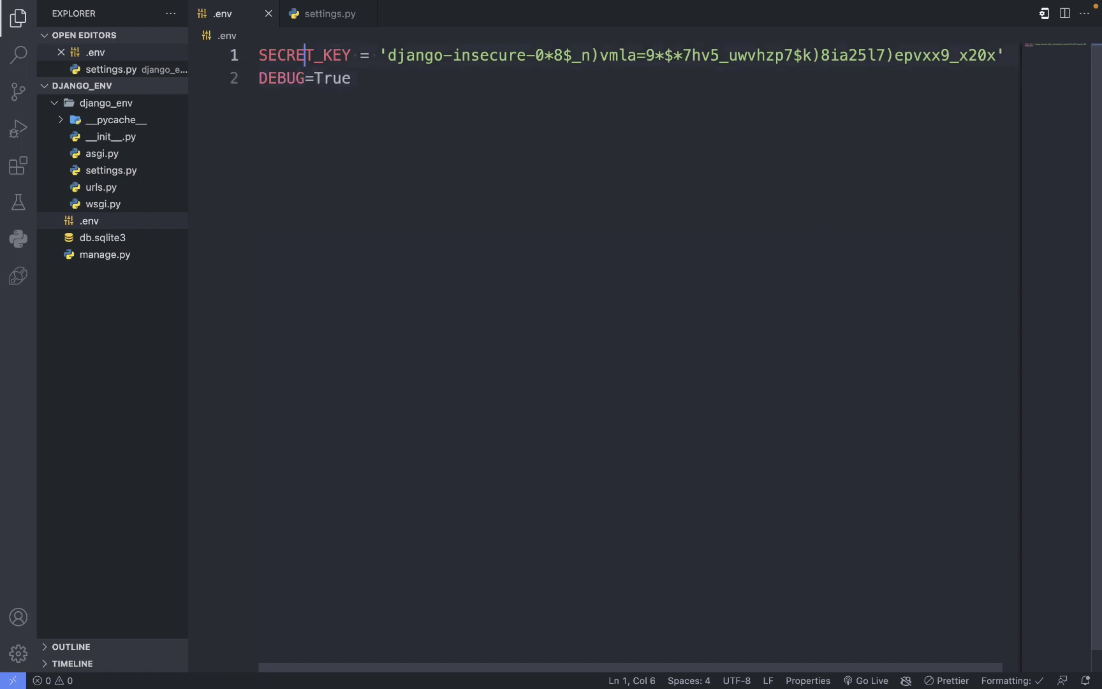
pyautogui.press('Right')
pyautogui.press('Right')
pyautogui.press('Right')
pyautogui.press('Right')
pyautogui.press('Right')
pyautogui.press('Right')
pyautogui.press('Right')
pyautogui.write('\\')
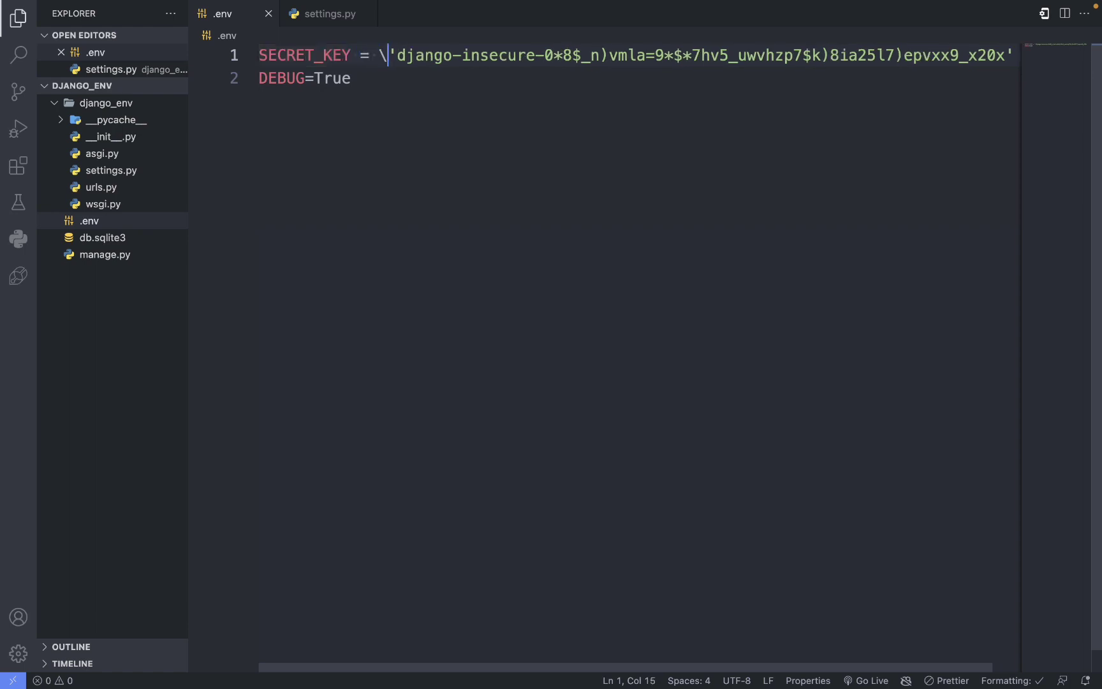
pyautogui.press('BackSpace')
pyautogui.press('BackSpace')
pyautogui.press('Left')
pyautogui.press('BackSpace')
pyautogui.press('Right')
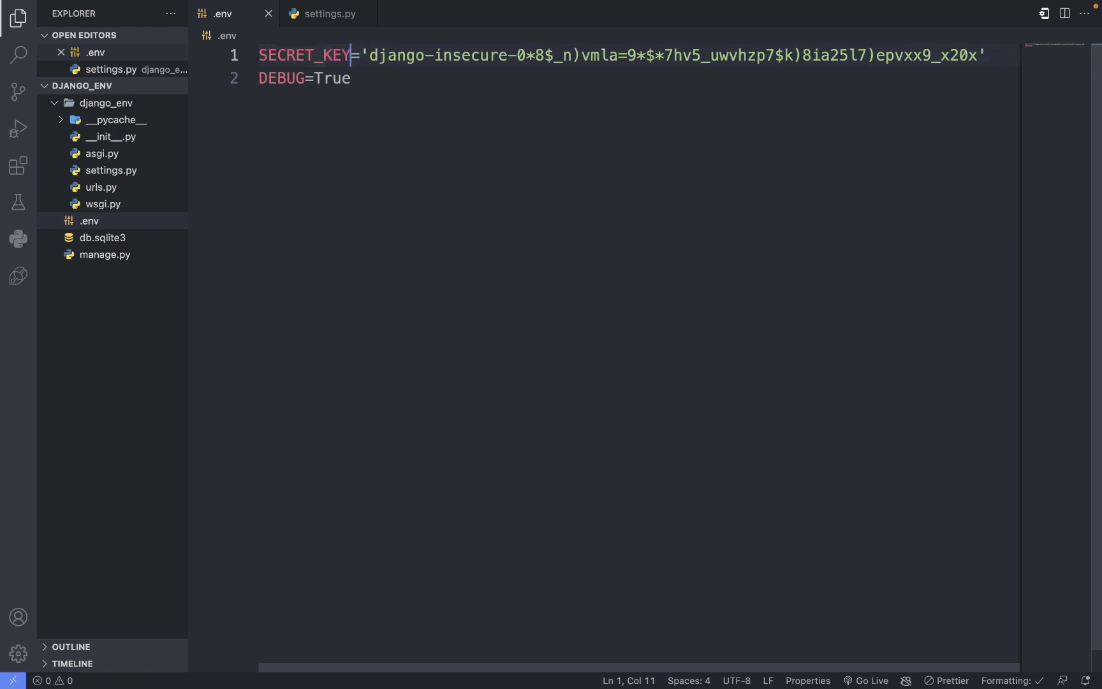
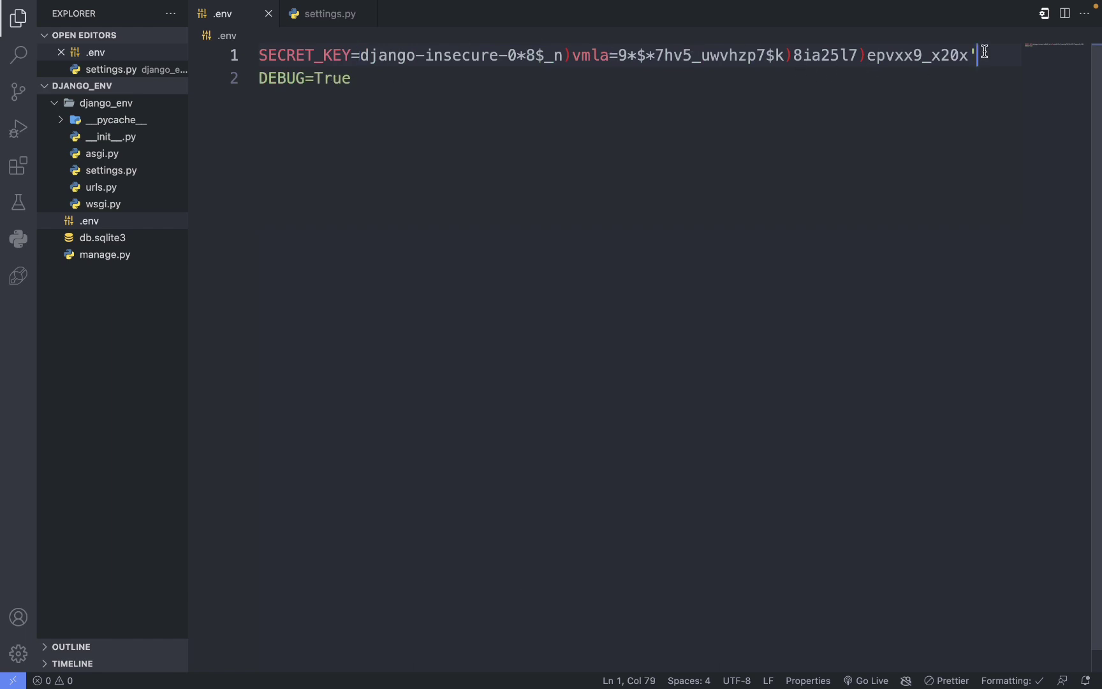
# Delete the stray trailing single quote from the SECRET_KEY value on line 1 of .env
pyautogui.press('BackSpace')
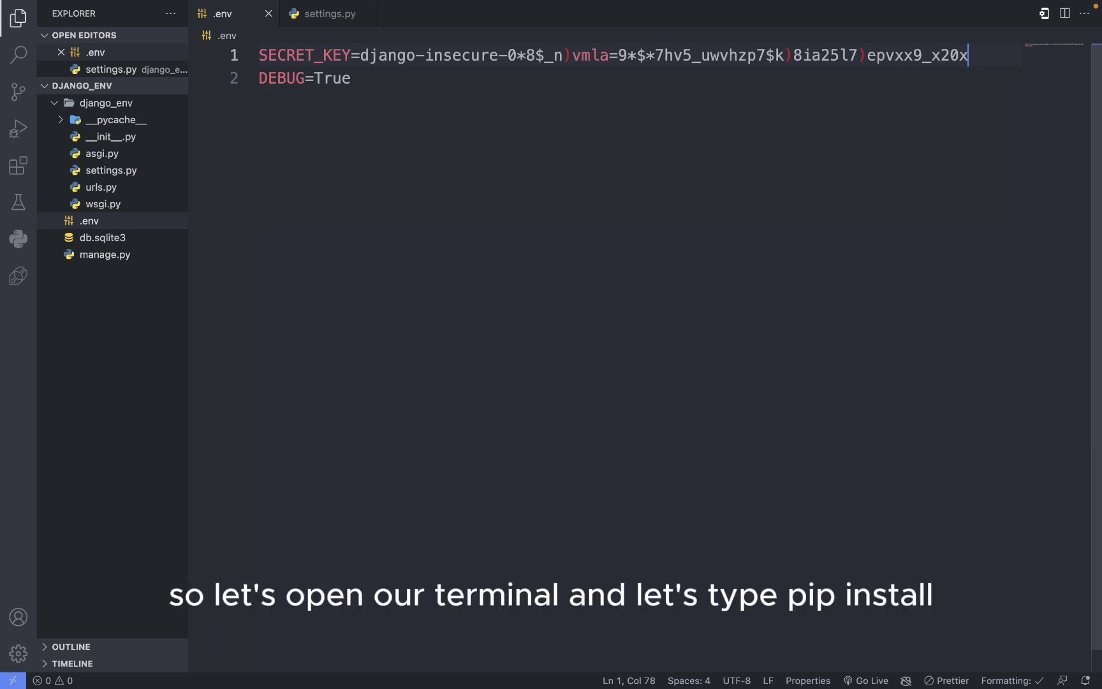
# Run pip install python-decouple in the integrated terminal
pyautogui.hotkey('ctrl', '`')
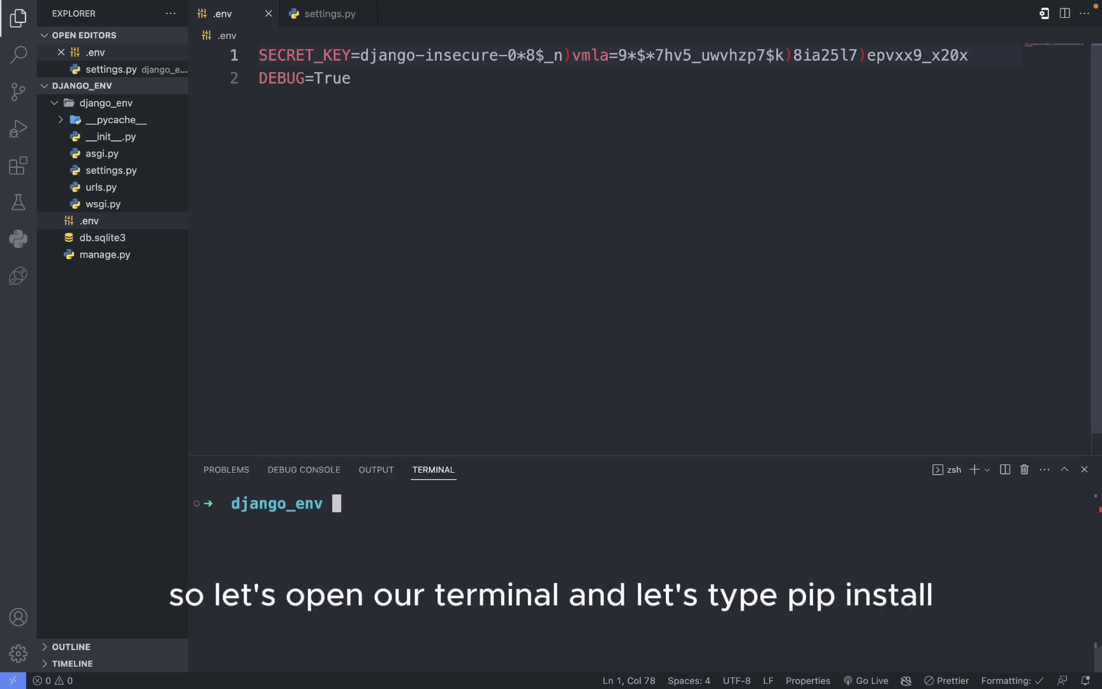
pyautogui.write('pip in')
pyautogui.write('stall ')
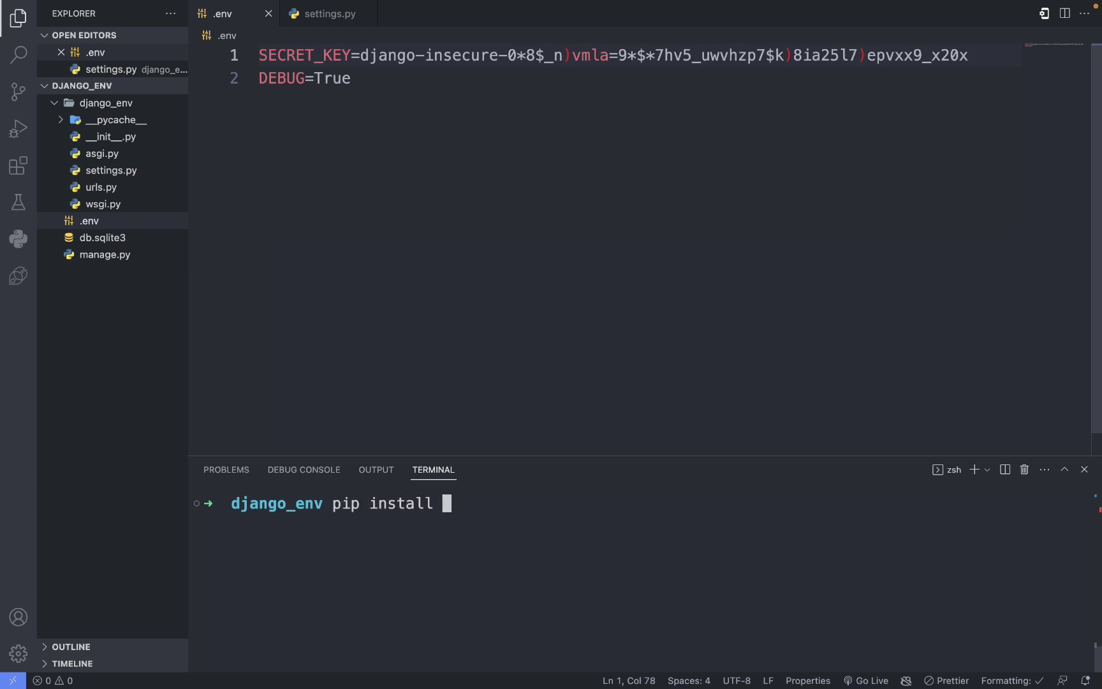
pyautogui.write('pyth')
pyautogui.write('on-de')
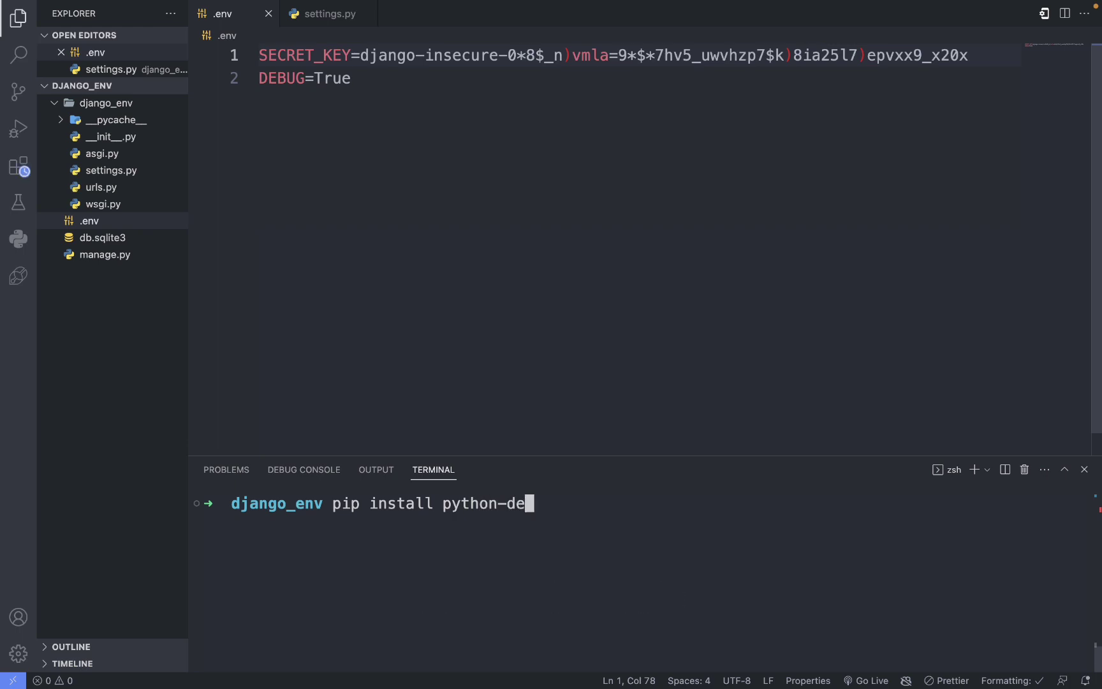
pyautogui.write('cou')
pyautogui.write('ple')
pyautogui.press('Return')
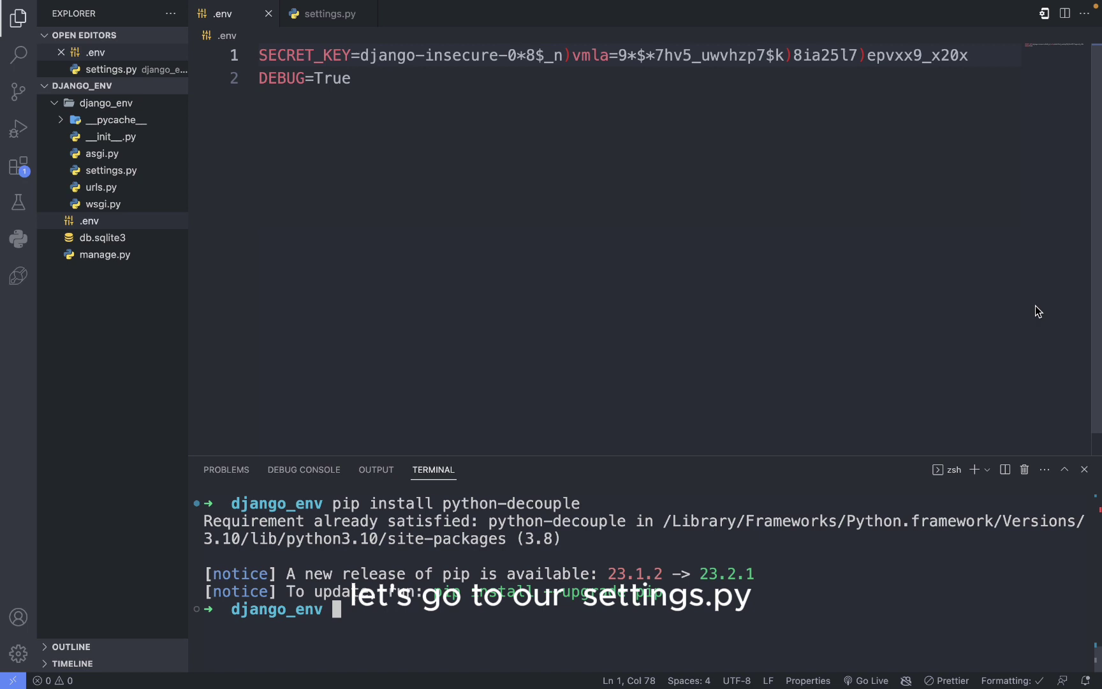
# Add 'from decouple import config' below line 13 of settings.py and save
pyautogui.click(161, 172)
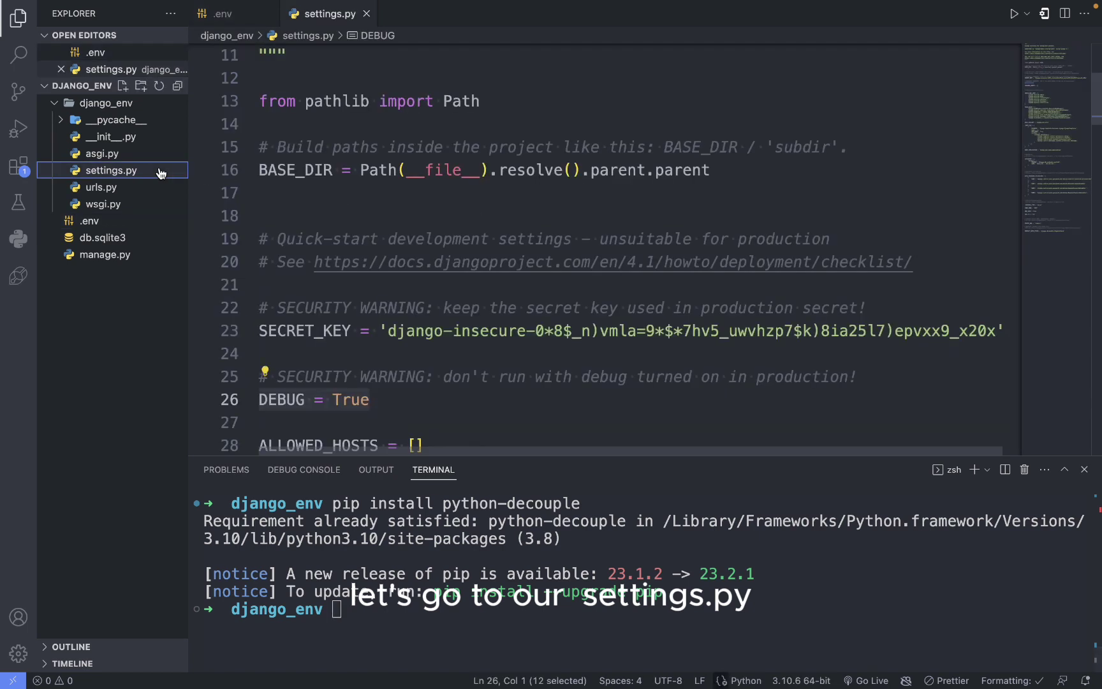
pyautogui.scroll(2, 385, 192)
pyautogui.click(499, 185)
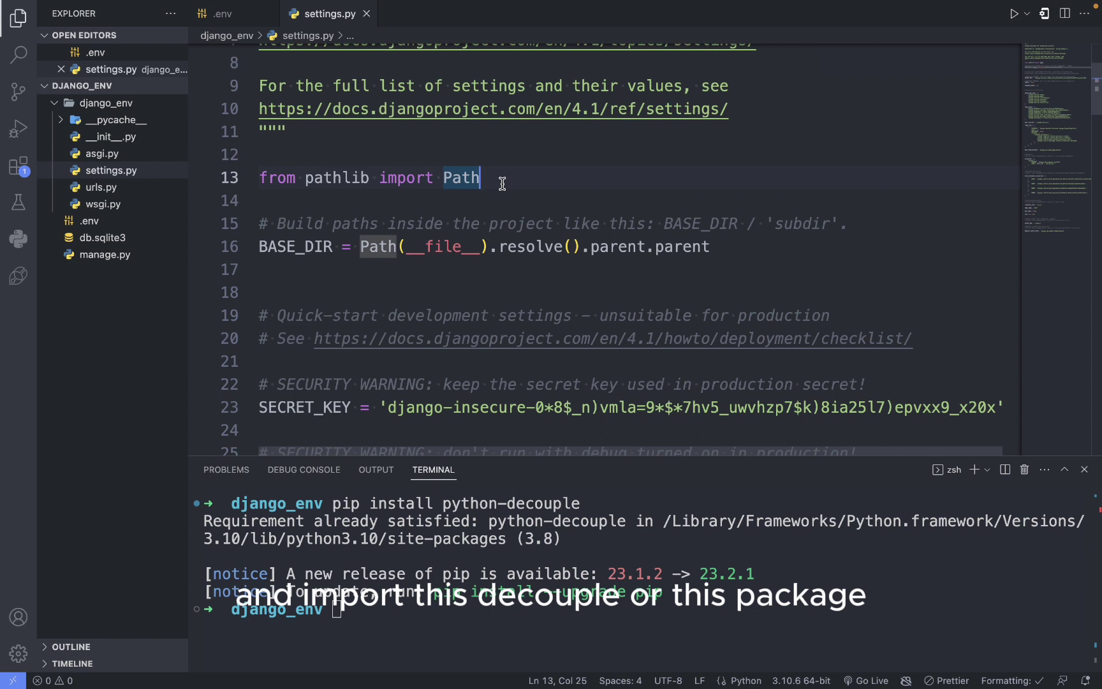
pyautogui.press('Return')
pyautogui.write('from ')
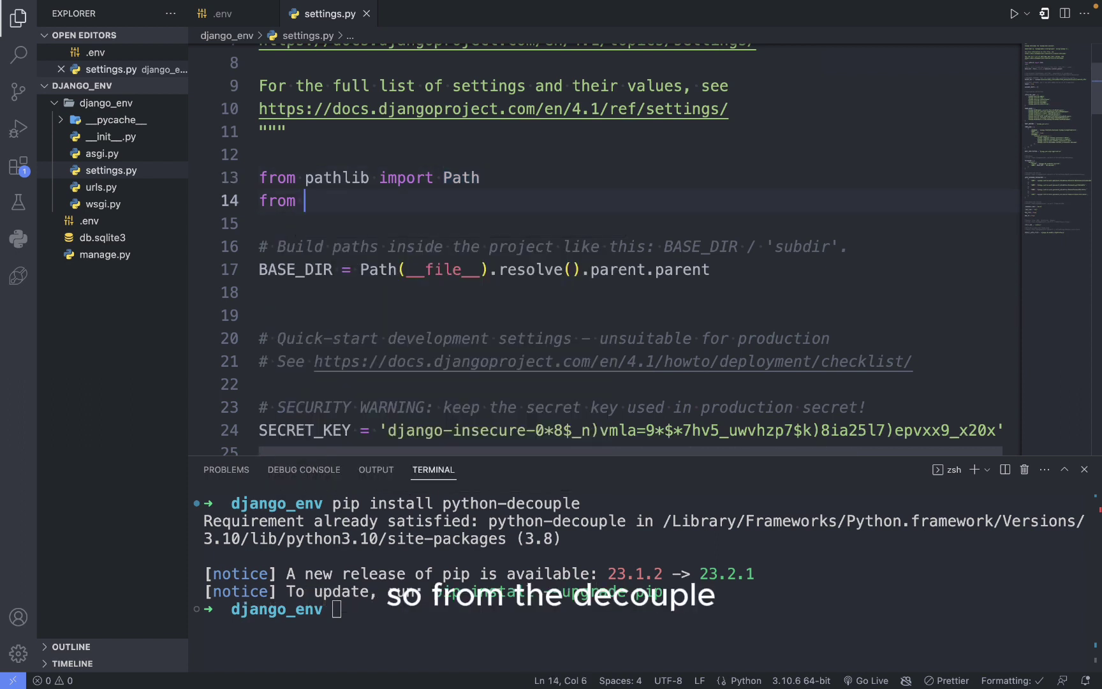
pyautogui.write('de')
pyautogui.press('Tab')
pyautogui.write('i')
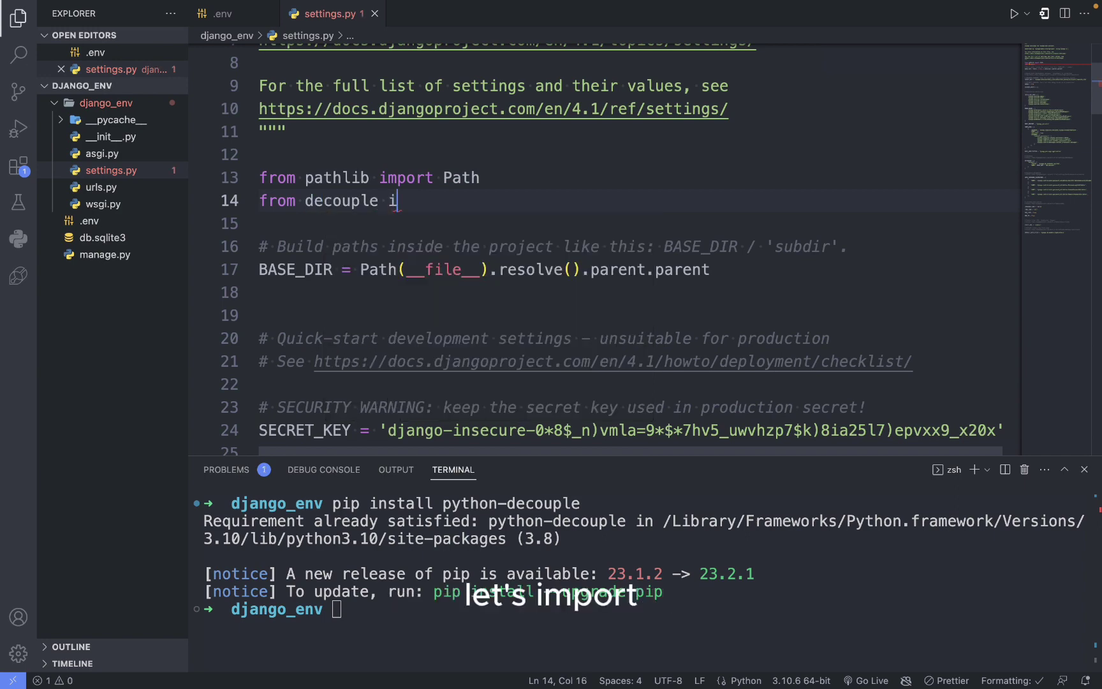
pyautogui.write(',pow')
pyautogui.press('BackSpace')
pyautogui.press('BackSpace')
pyautogui.press('BackSpace')
pyautogui.press('BackSpace')
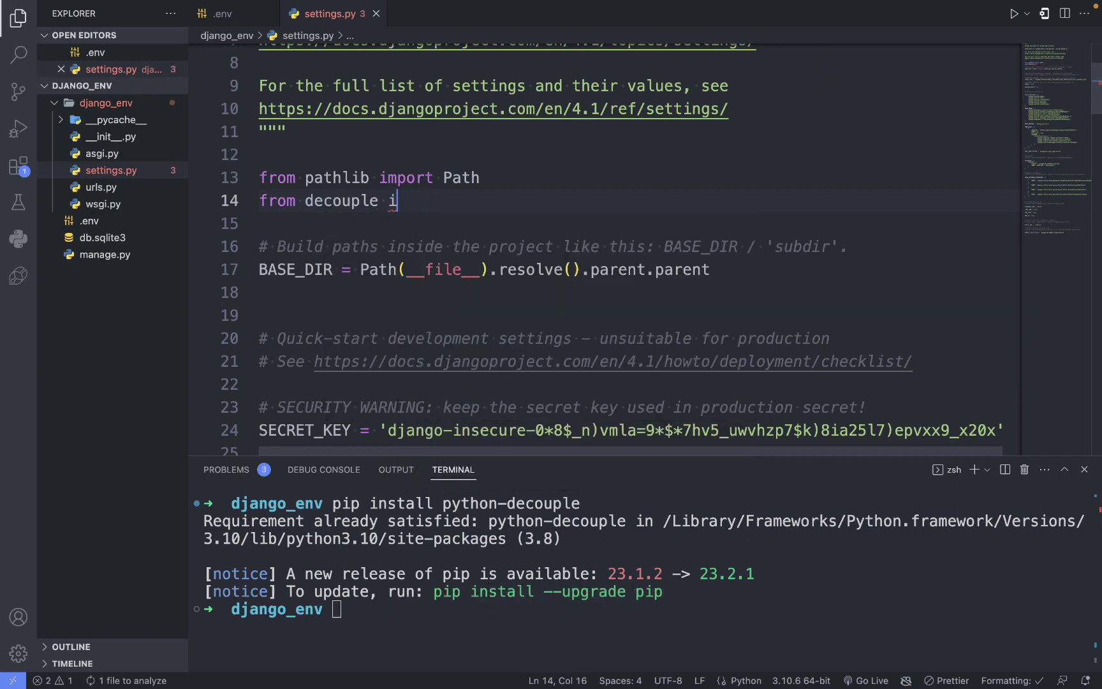
pyautogui.write('mport c')
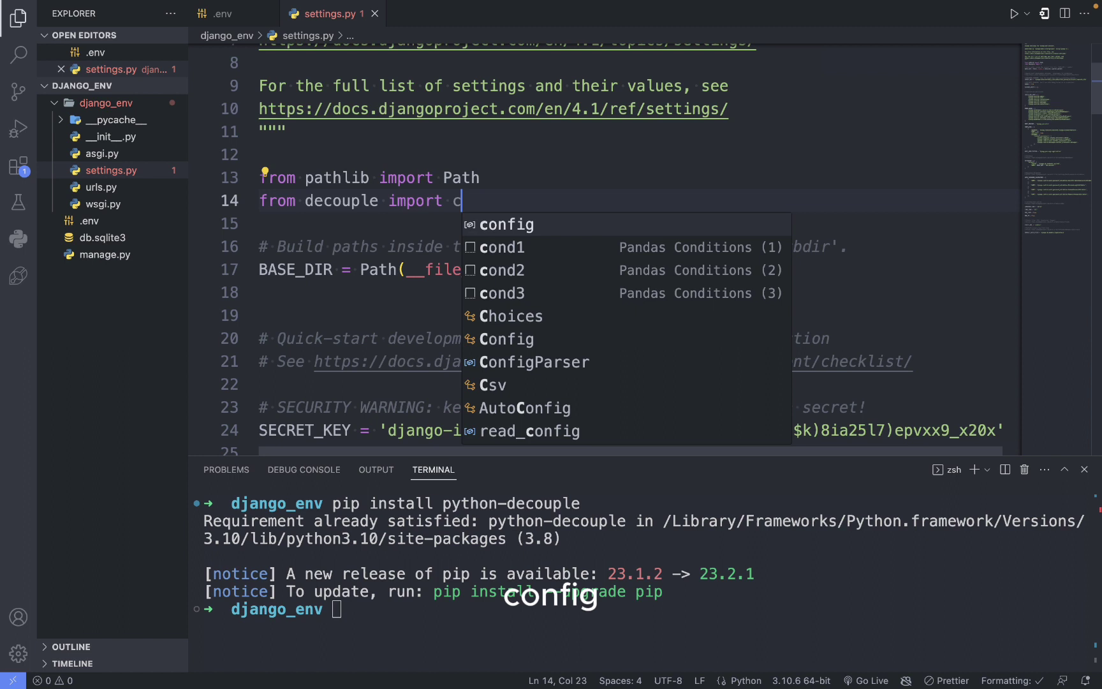
pyautogui.press('Tab')
pyautogui.hotkey('ctrl', 's')
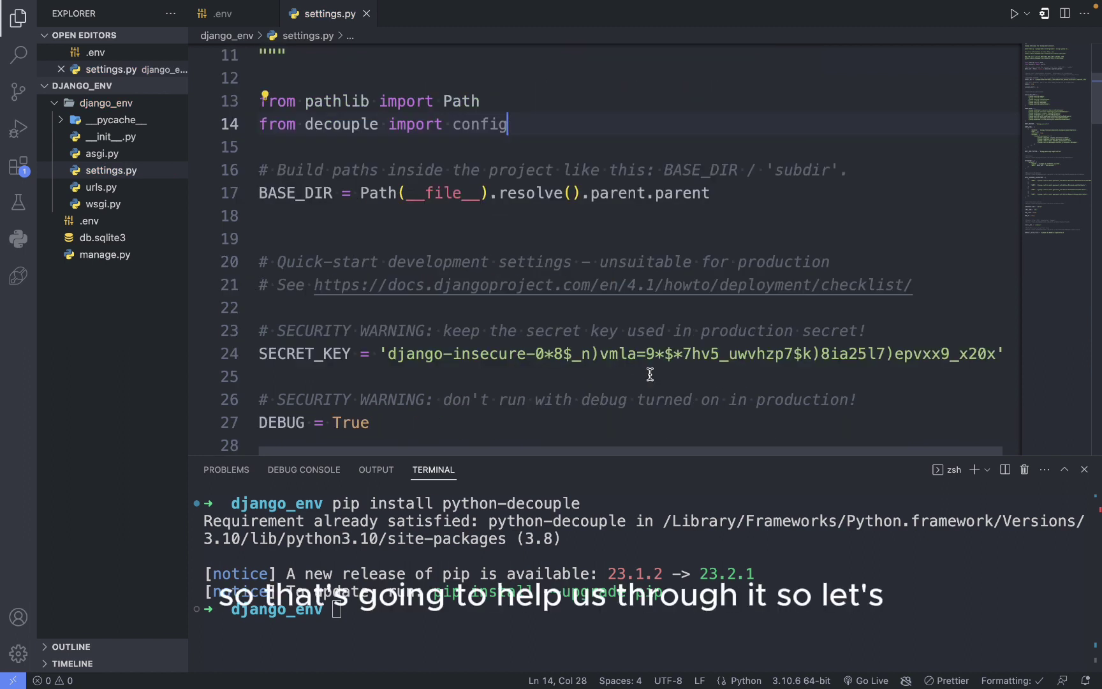
# Delete the hardcoded secret key string on line 24 and check the key name in .env
pyautogui.click(1013, 352)
pyautogui.moveTo(1014, 351)
pyautogui.mouseDown()
pyautogui.moveTo(368, 353)
pyautogui.moveTo(380, 354)
pyautogui.mouseUp()
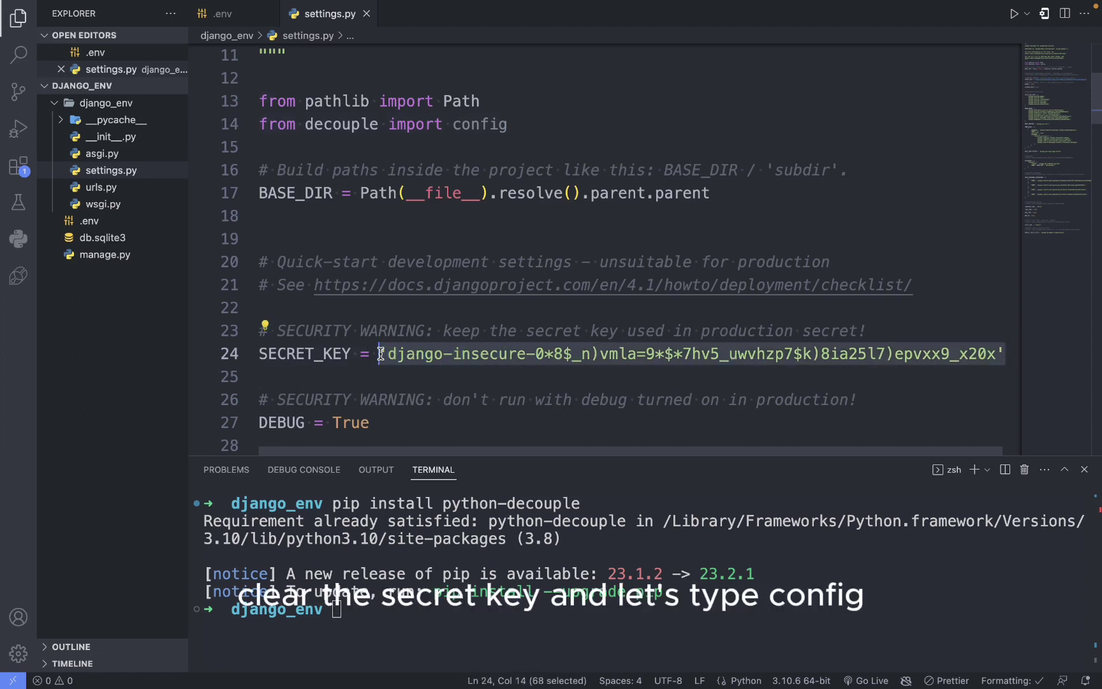
pyautogui.press('BackSpace')
pyautogui.write('conf')
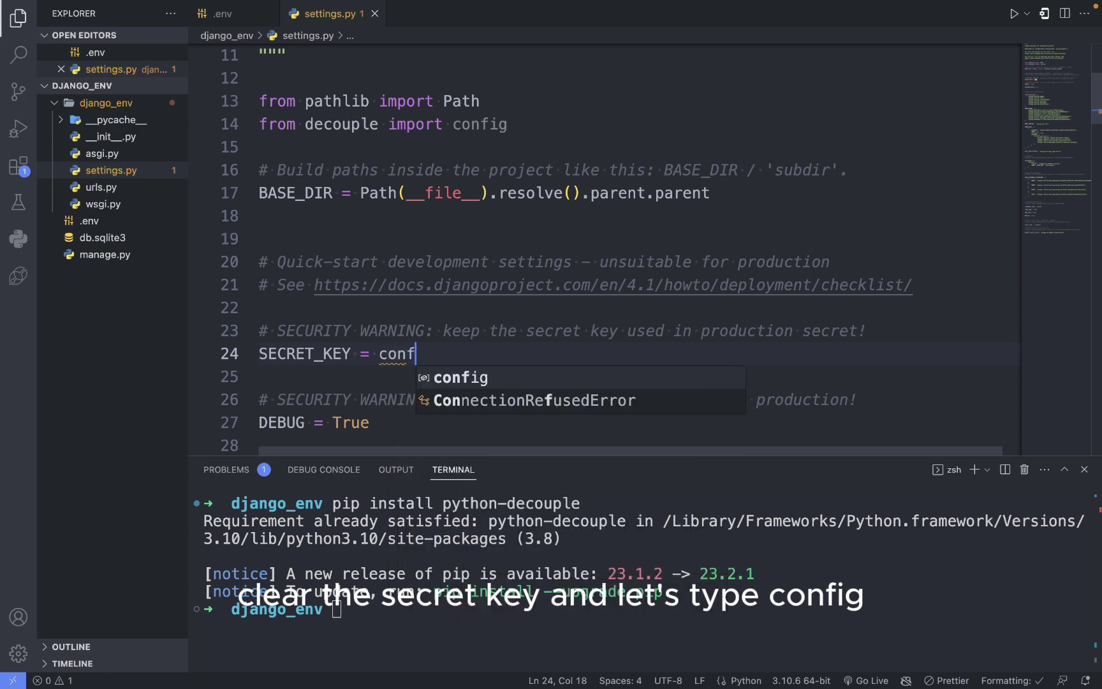
pyautogui.write('ig(')
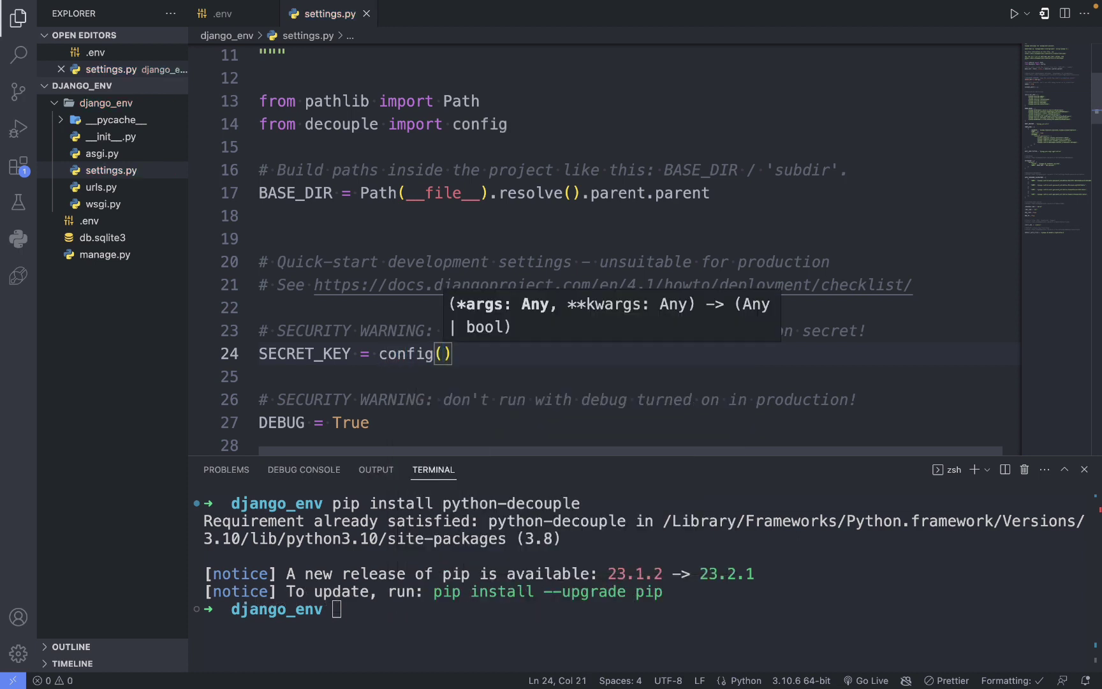
pyautogui.write("'")
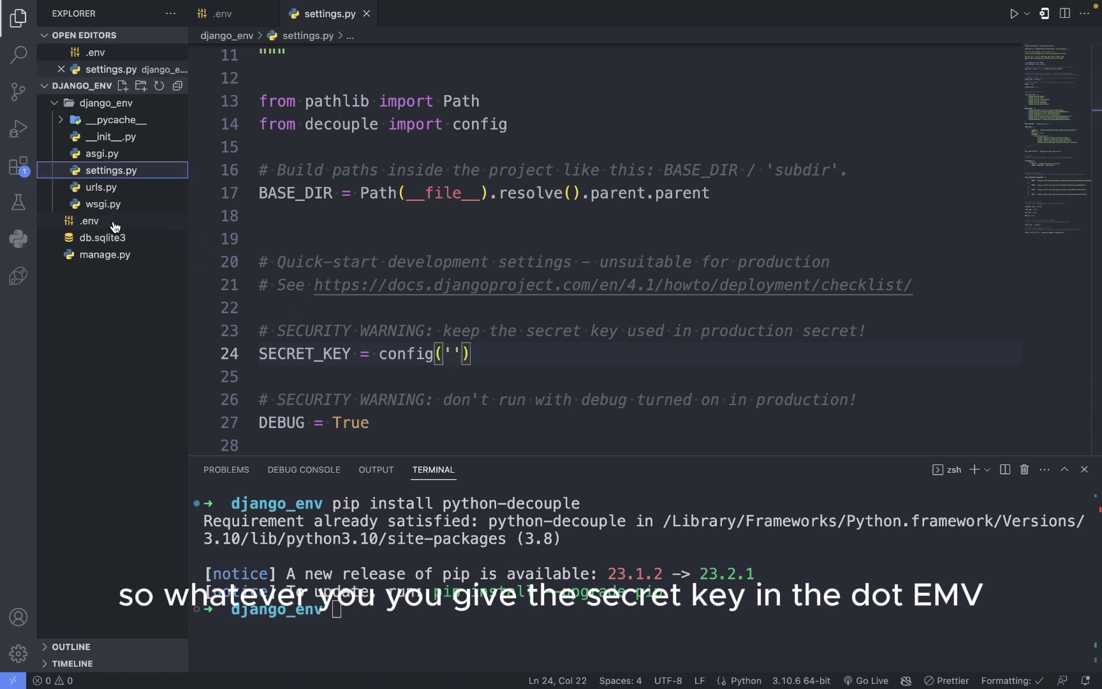
pyautogui.click(88, 220)
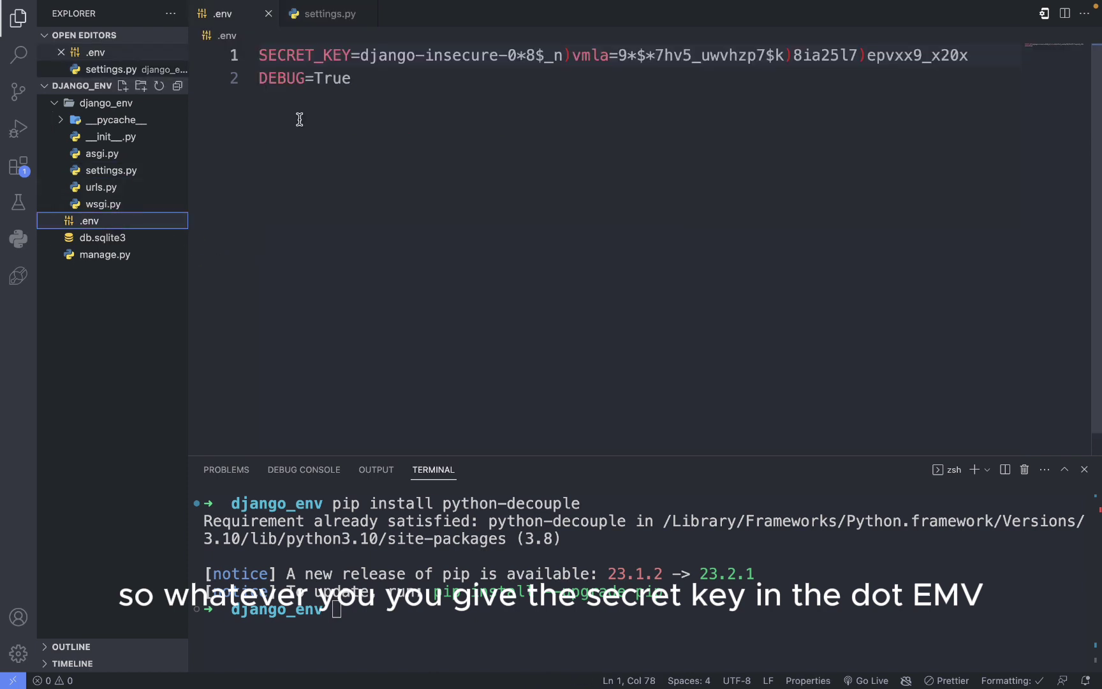
pyautogui.click(112, 170)
# Copy SECRET_KEY from .env into the config('') call on line 24
pyautogui.click(450, 354)
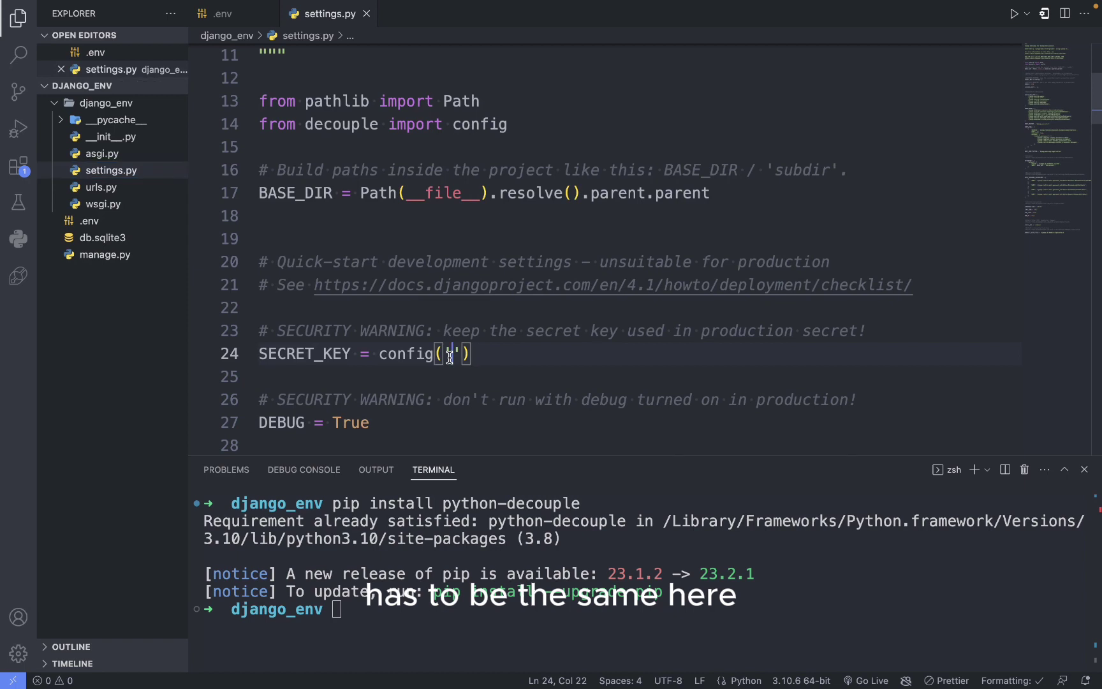
pyautogui.click(88, 220)
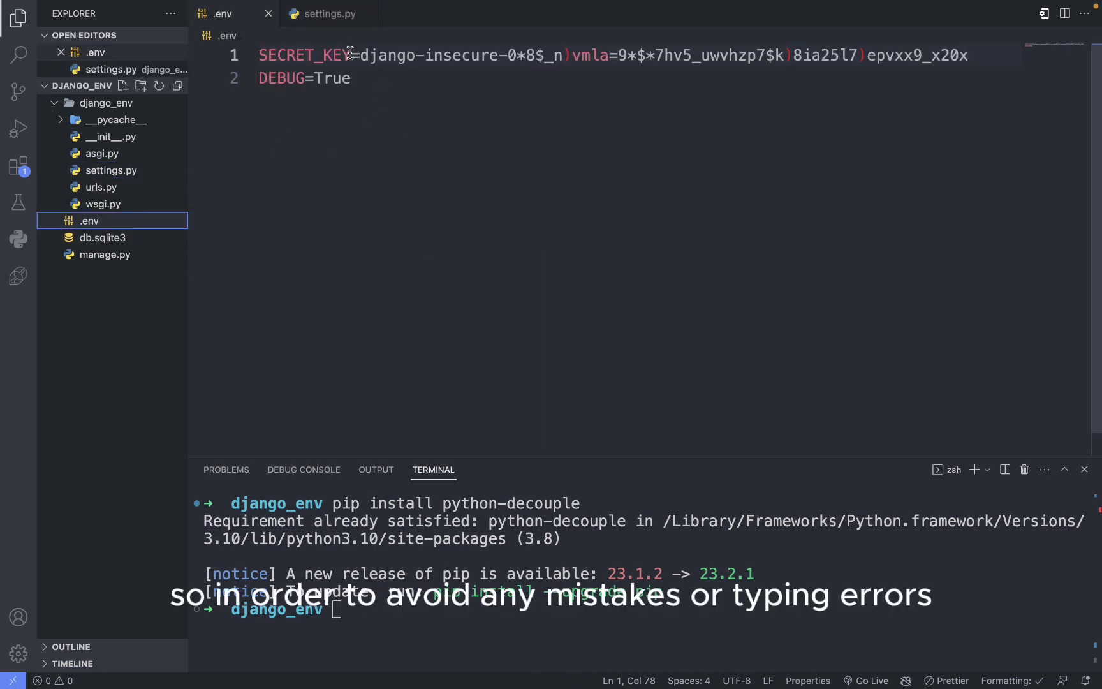
pyautogui.moveTo(349, 54); pyautogui.dragTo(259, 47)
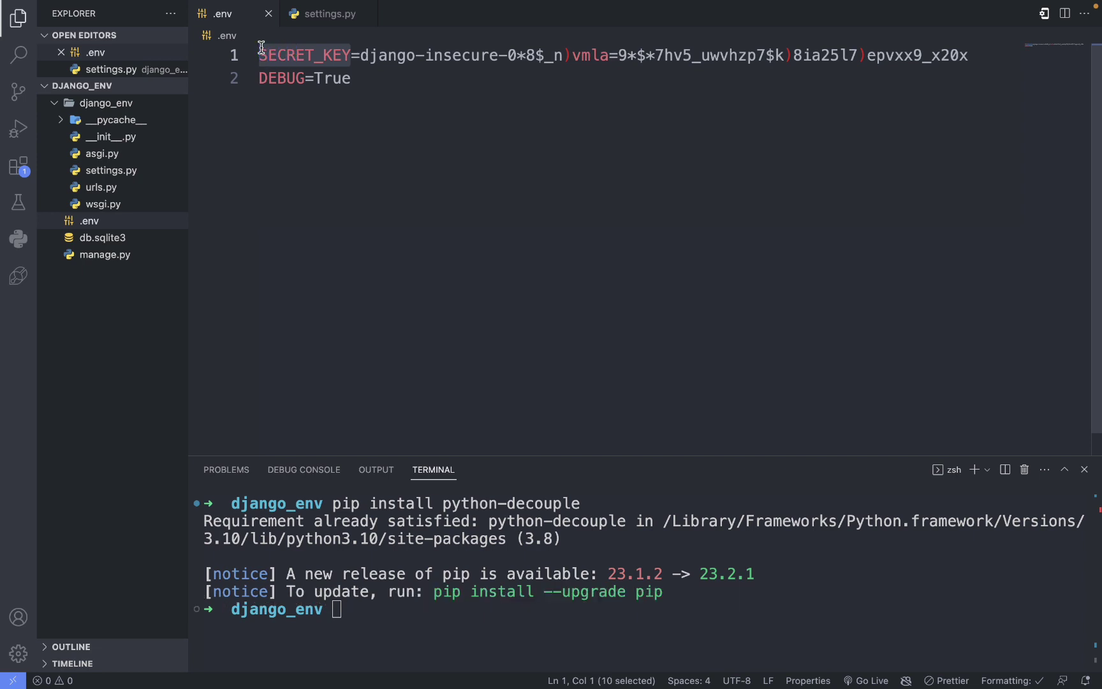
pyautogui.press('super+c')
pyautogui.click(111, 171)
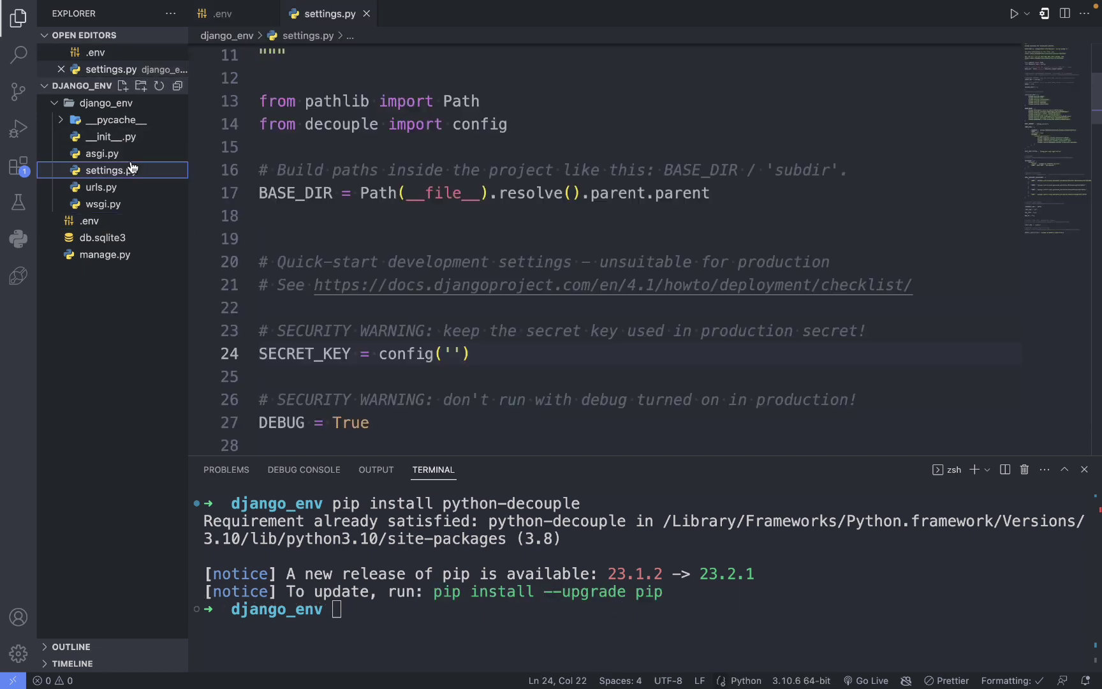
pyautogui.click(449, 353)
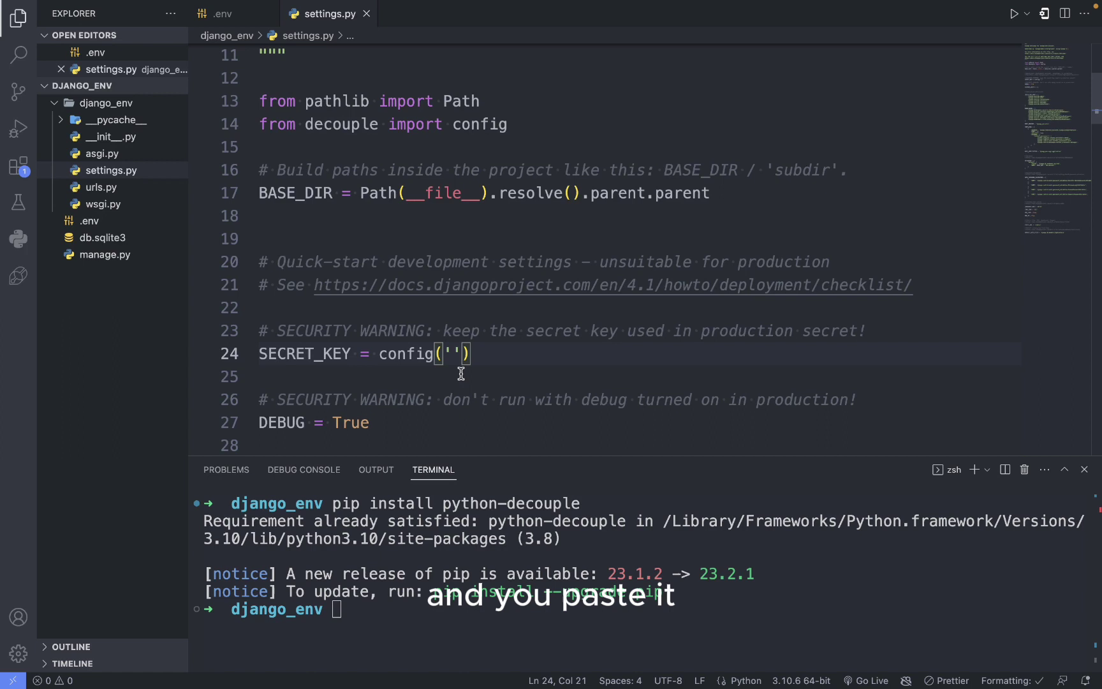
pyautogui.press('super+v')
pyautogui.click(363, 419)
pyautogui.doubleClick(351, 423)
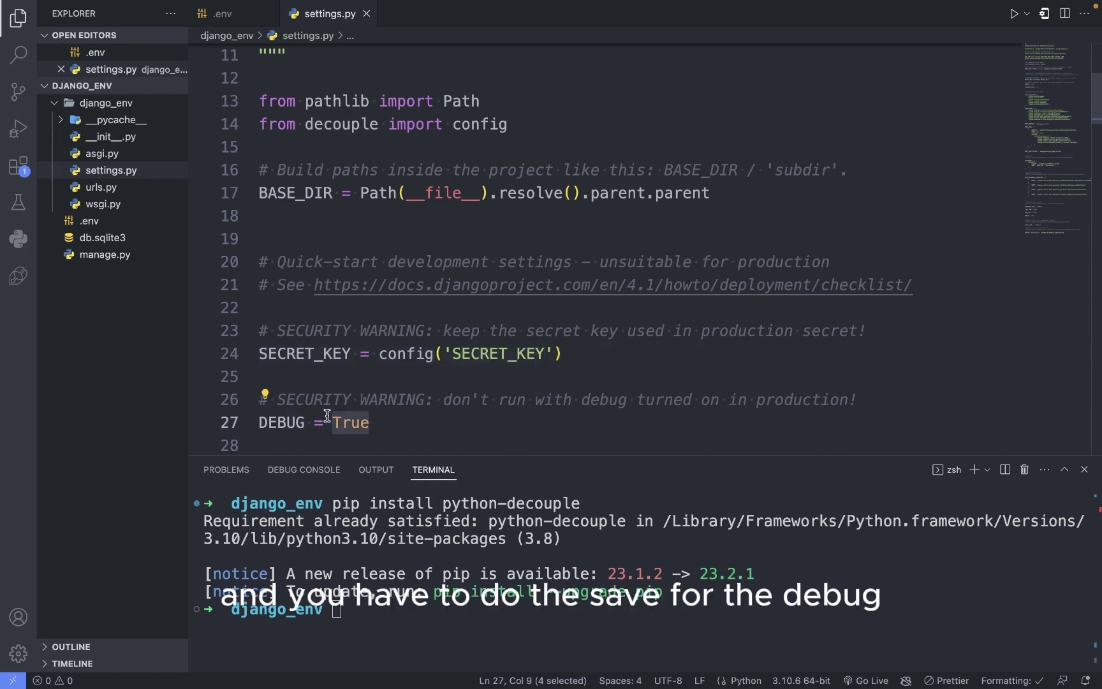
# Replace DEBUG's hardcoded True with a config('') call and save
pyautogui.press('BackSpace')
pyautogui.write('con')
pyautogui.press('Tab')
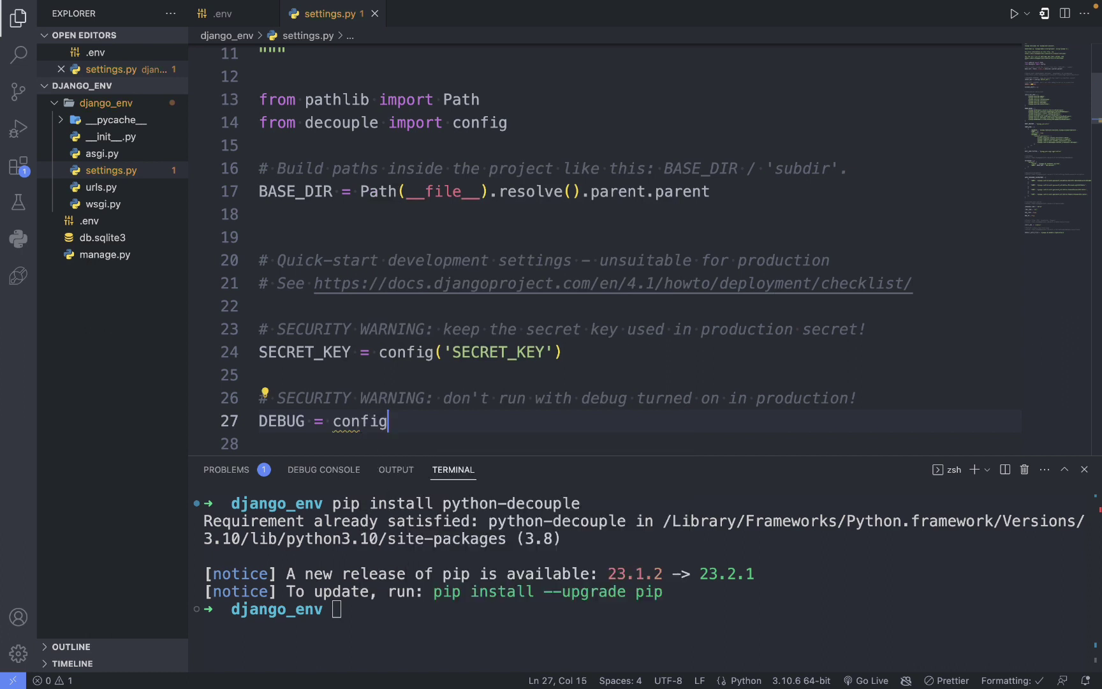
pyautogui.press('super+s')
pyautogui.write('(')
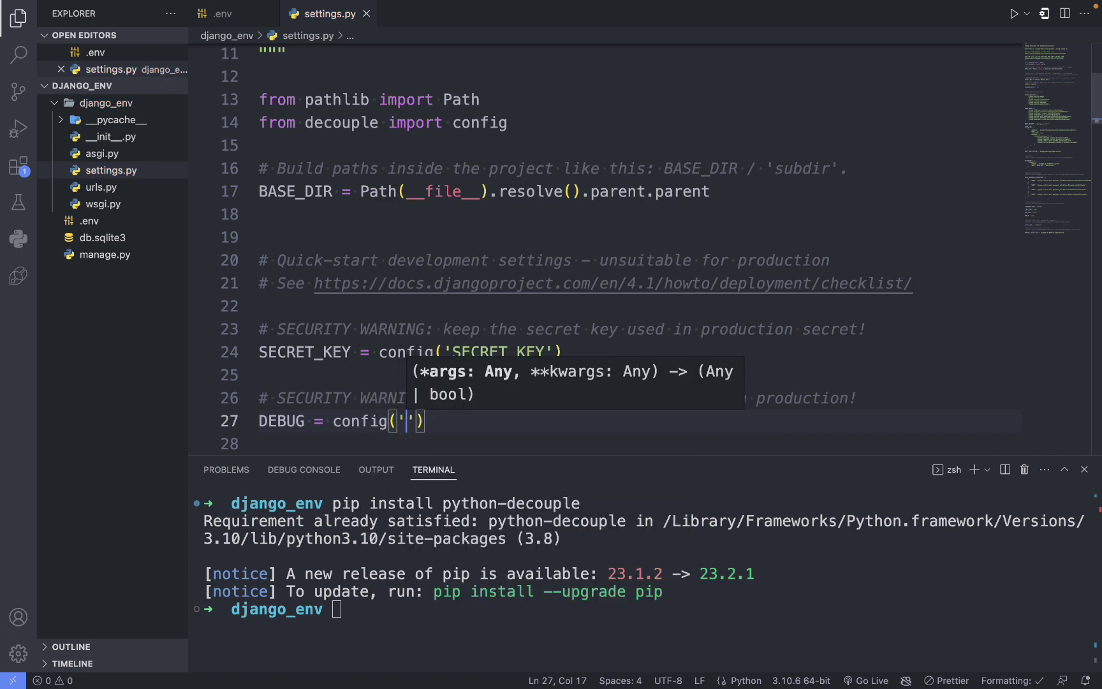
# Copy DEBUG from .env into the call as config('DEBUG', cast=bool) and save
pyautogui.click(88, 220)
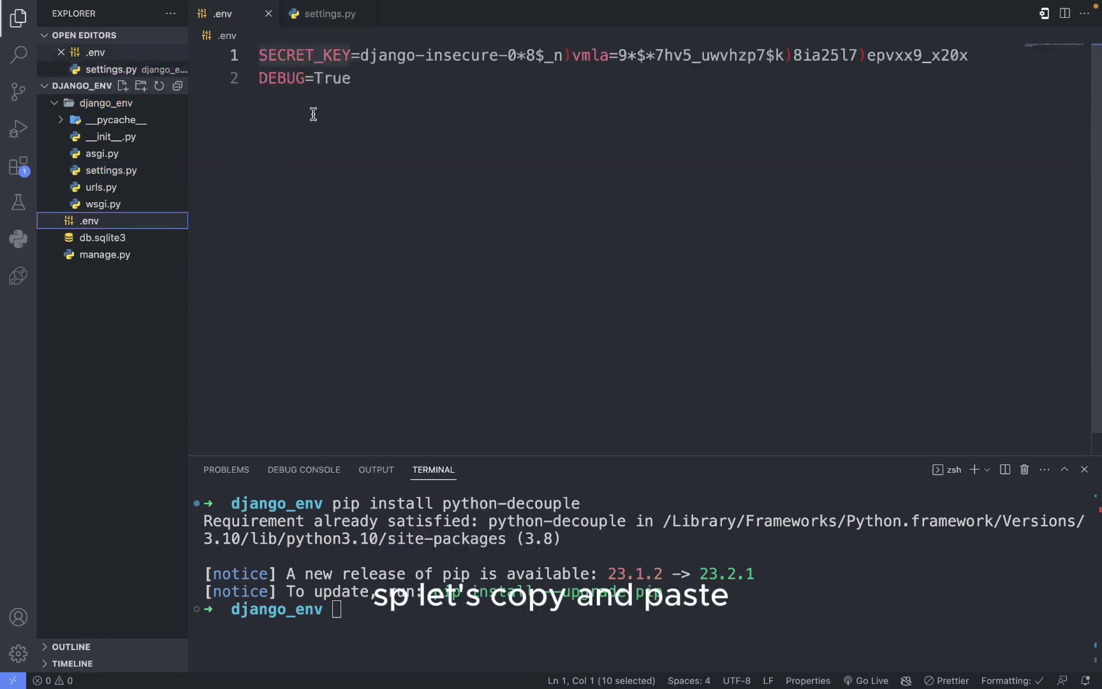
pyautogui.moveTo(305, 78); pyautogui.dragTo(259, 77)
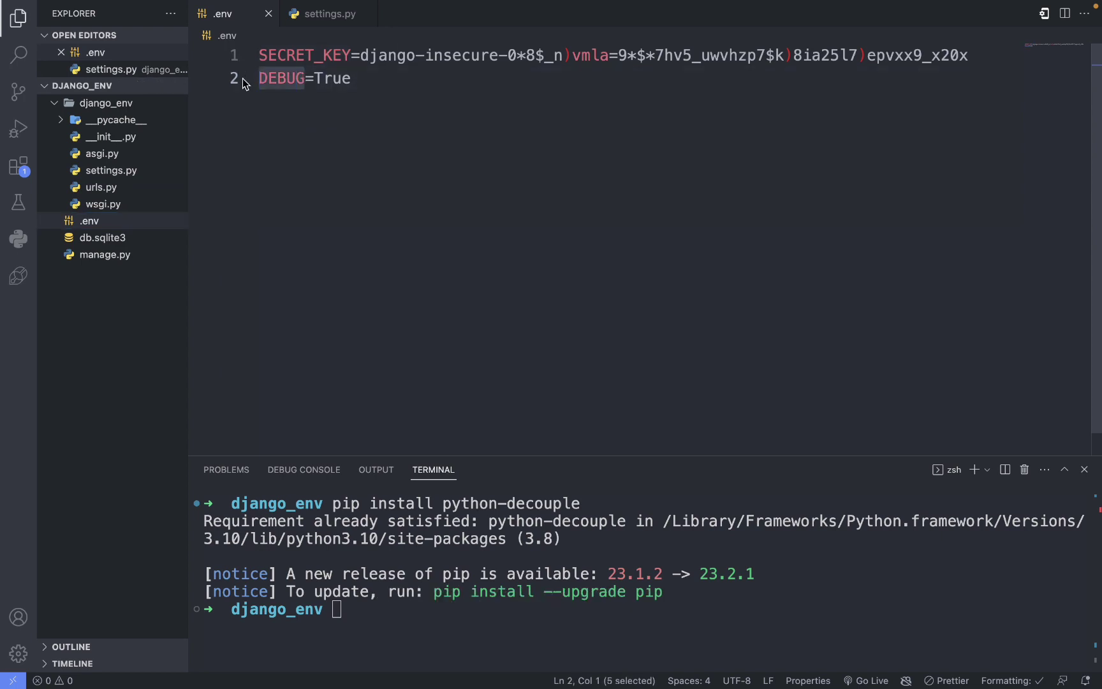
pyautogui.click(111, 170)
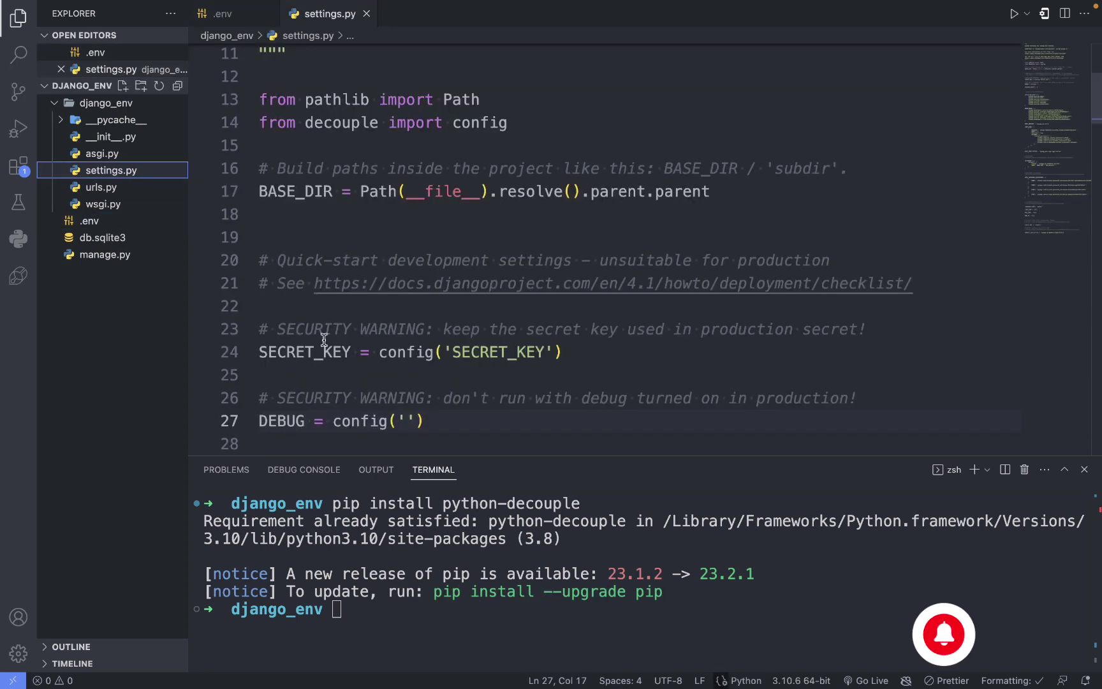
pyautogui.click(407, 422)
pyautogui.hotkey('ctrl', 'v')
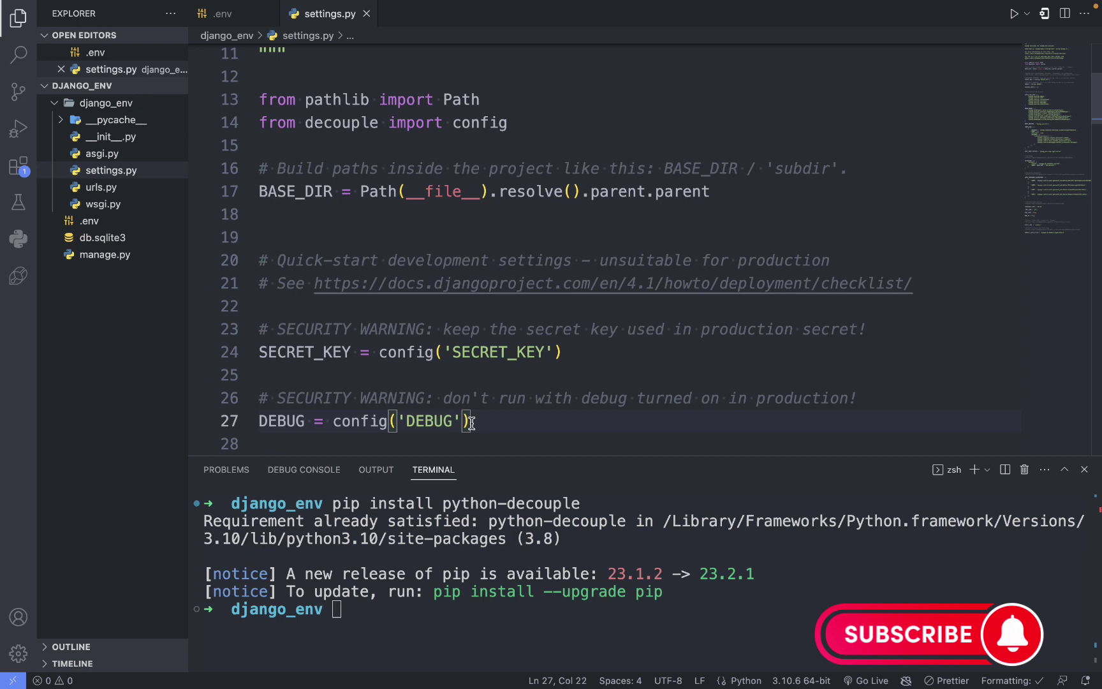
pyautogui.press('Right')
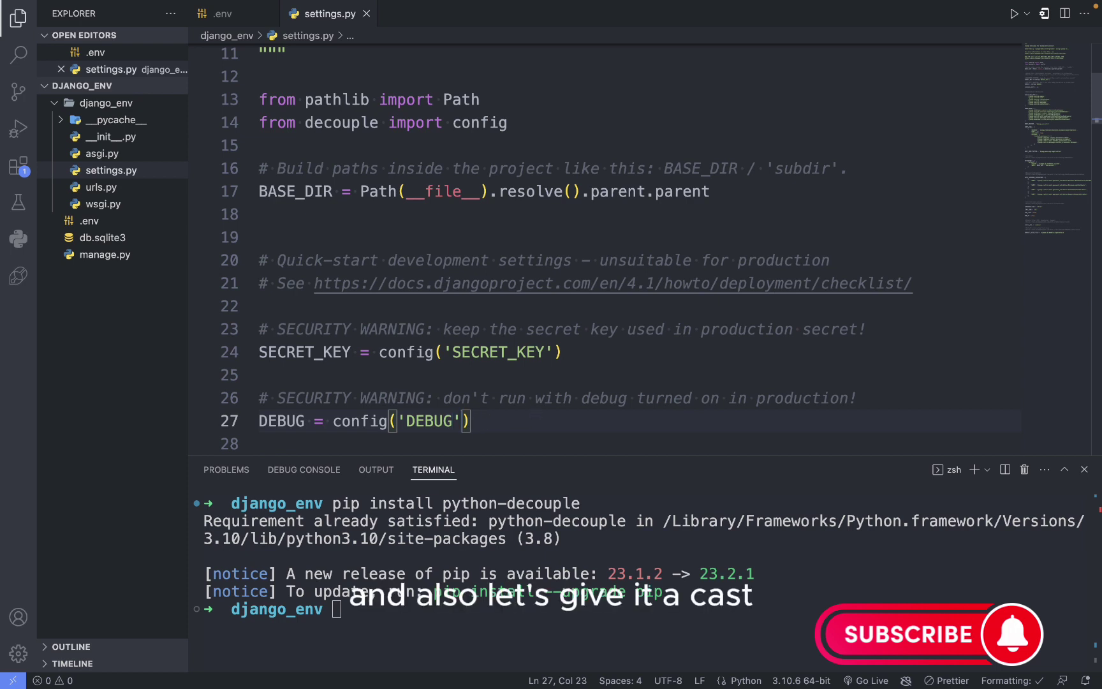
pyautogui.write(', ca')
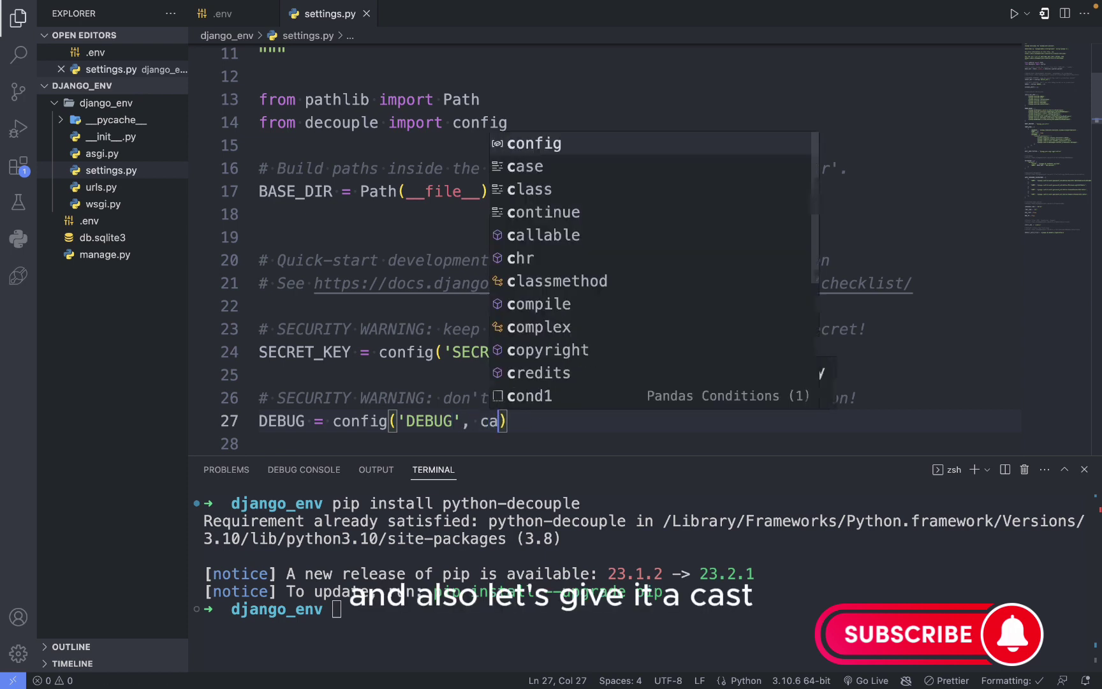
pyautogui.write('st=')
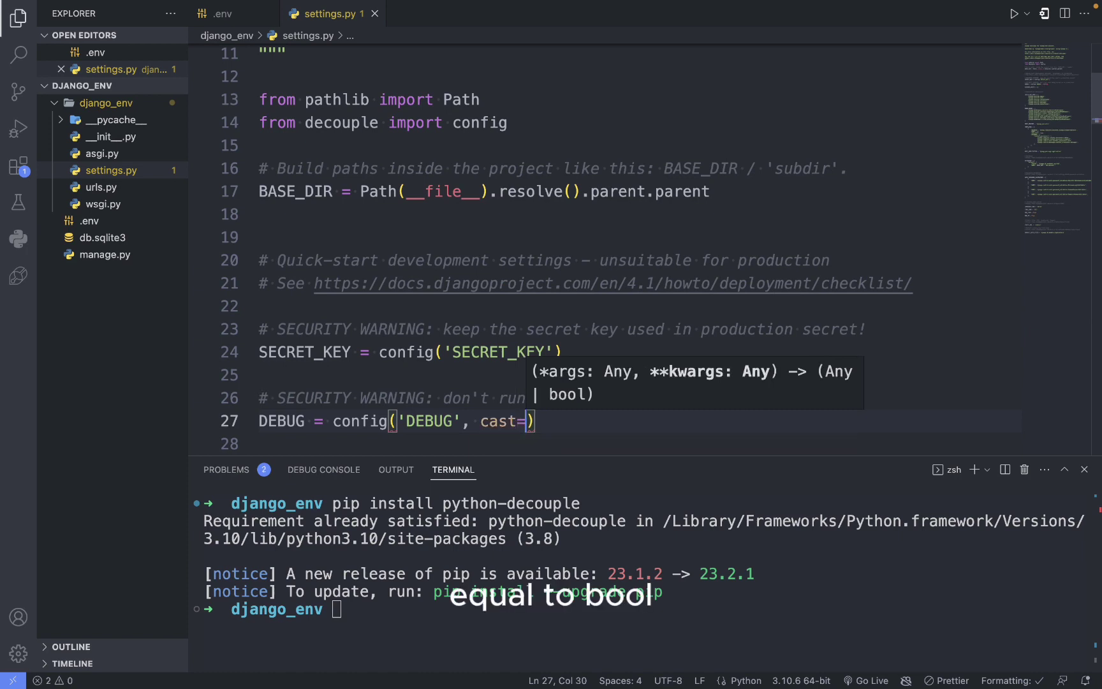
pyautogui.write('bool')
pyautogui.hotkey('ctrl', 's')
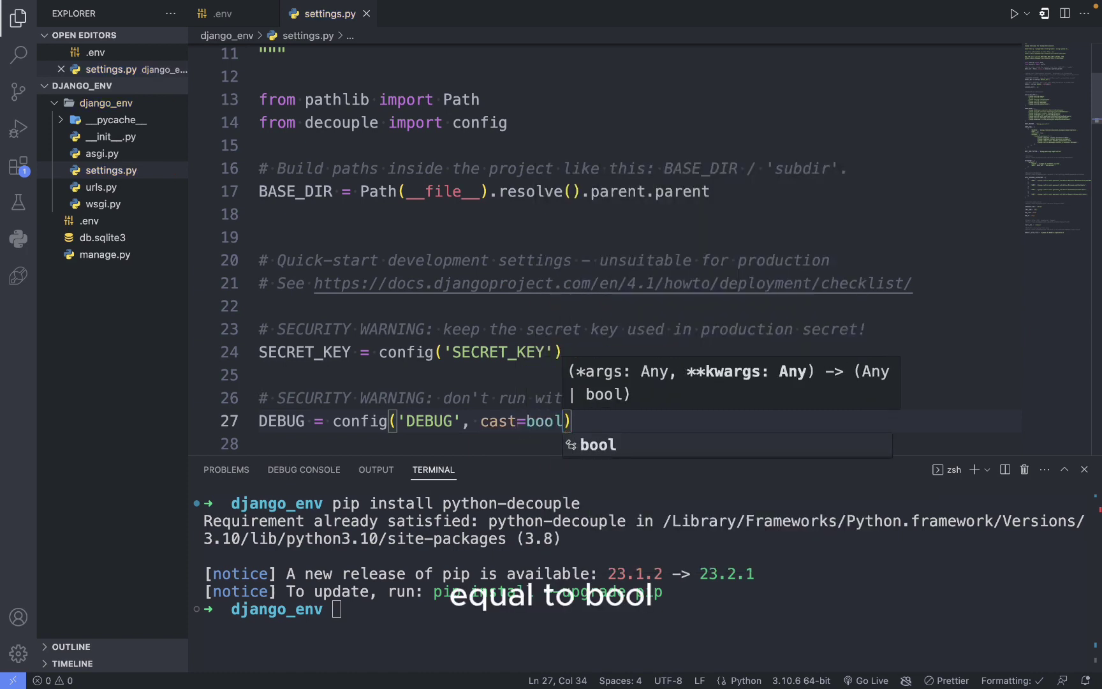
# Start the Django server with python3 manage.py runserver at 127.0.0.1:8000
pyautogui.click(509, 351)
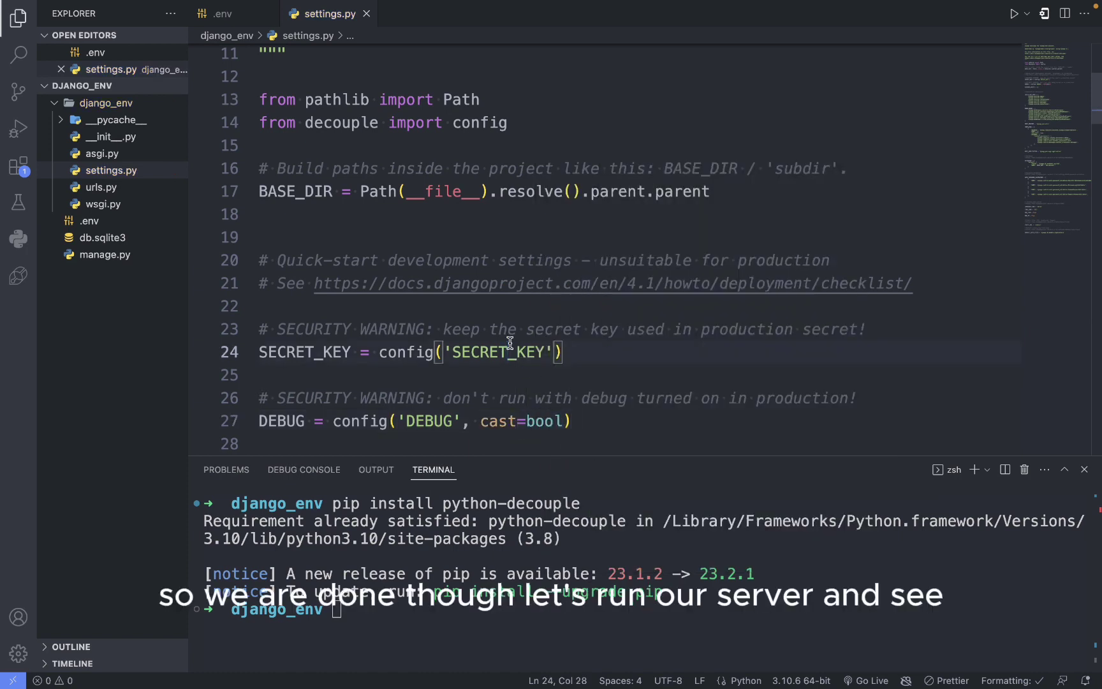
pyautogui.click(795, 629)
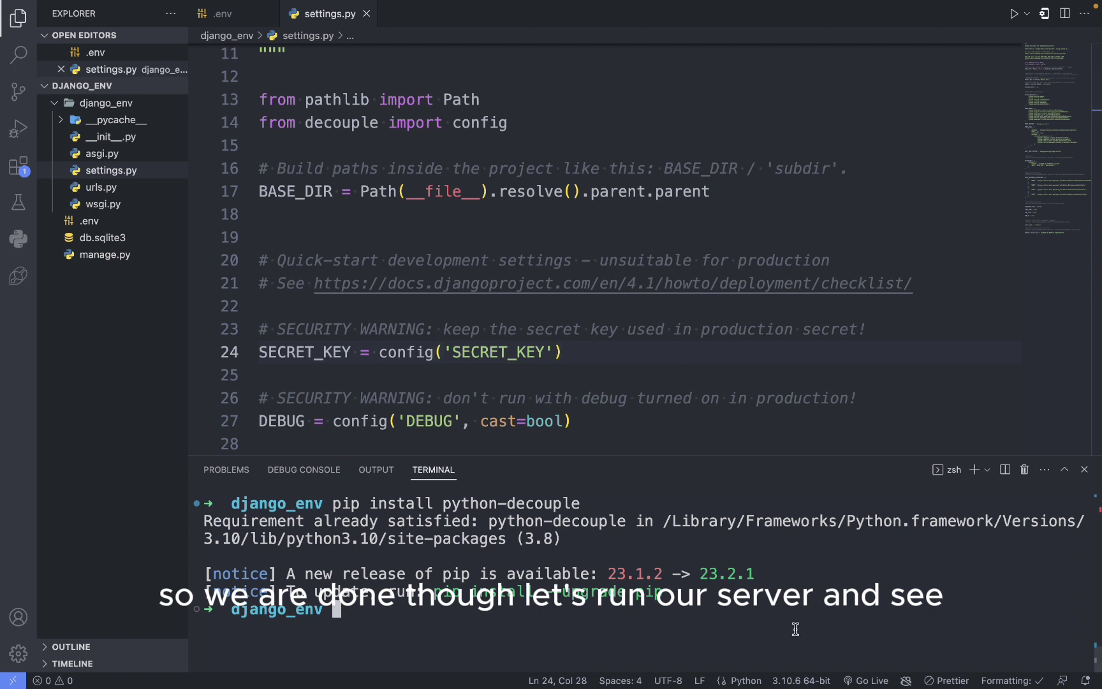
pyautogui.write('python3 manage.py runserver')
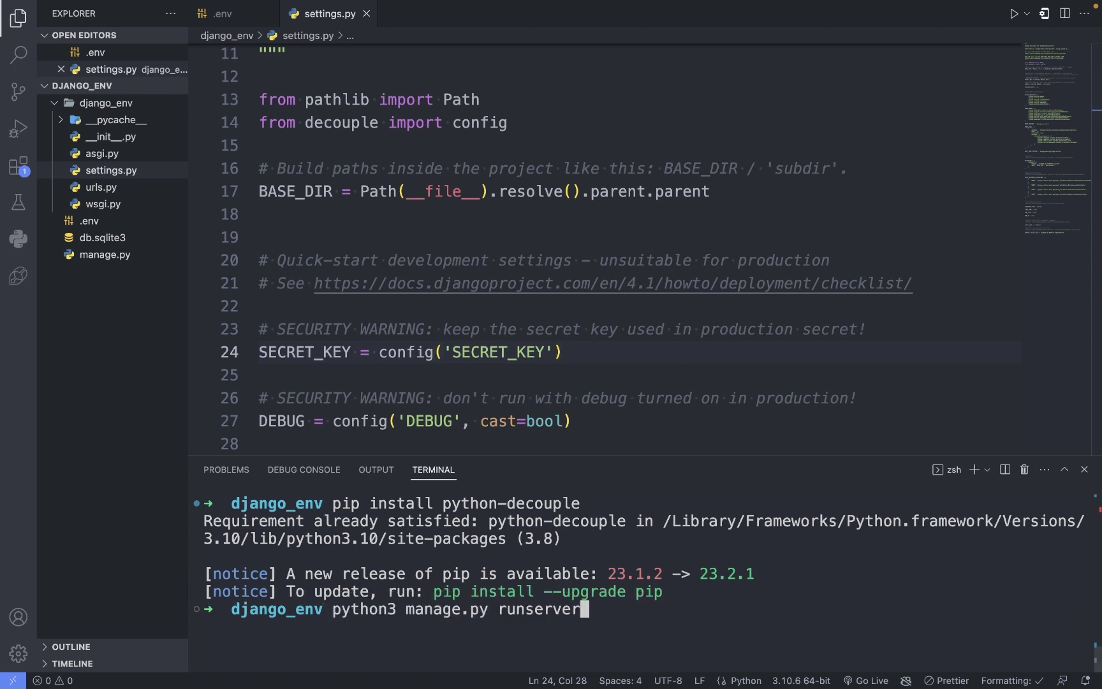
pyautogui.press('Return')
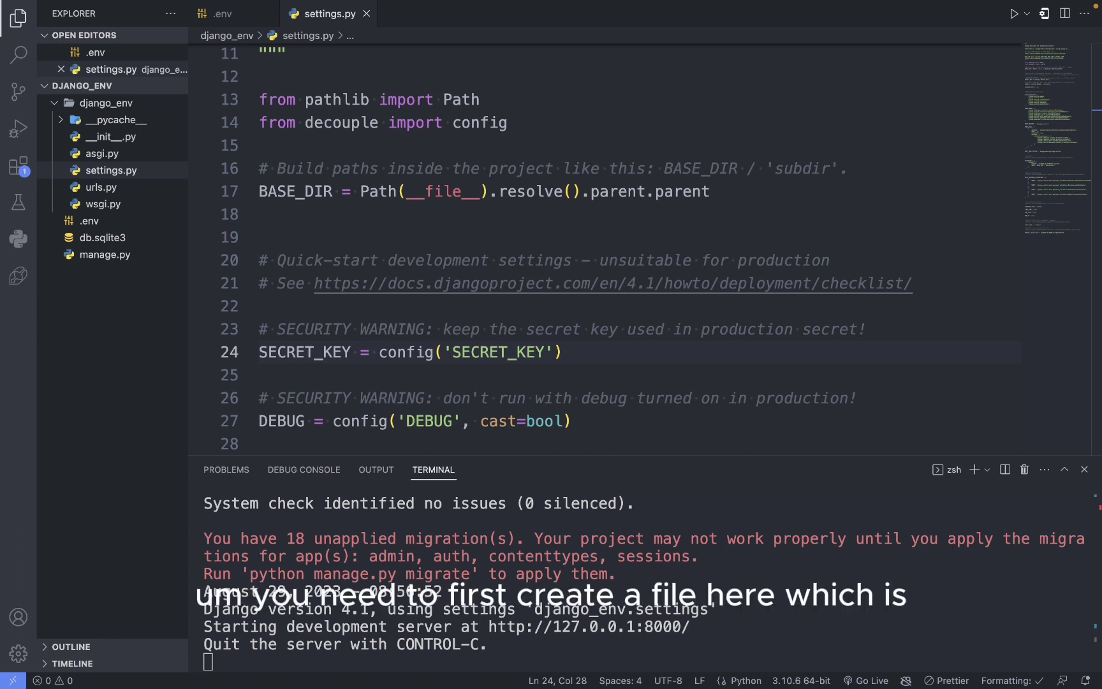
# Create .gitignore in the project root and start typing .env on its first line
pyautogui.click(149, 362)
pyautogui.click(123, 86)
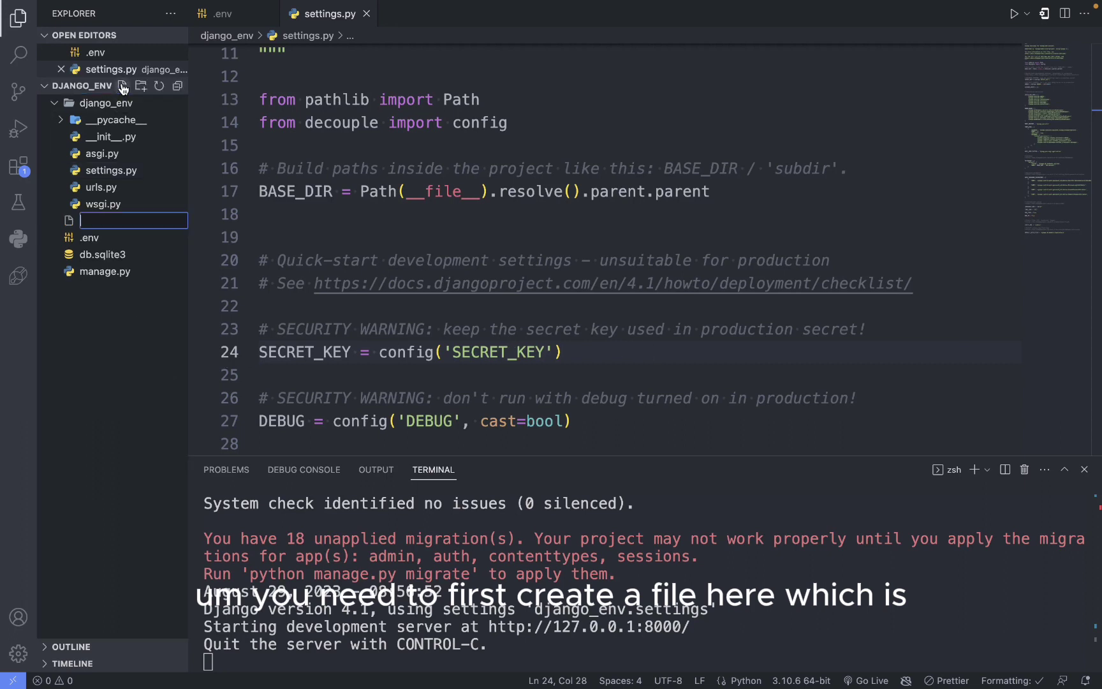
pyautogui.write('.i.')
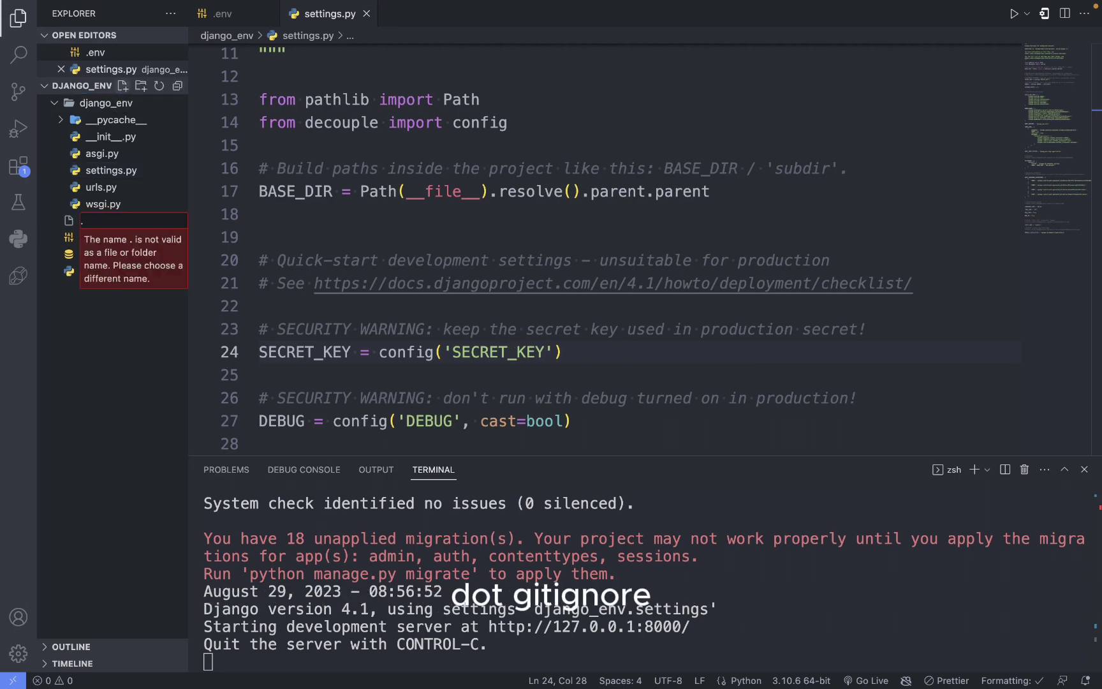
pyautogui.write('git')
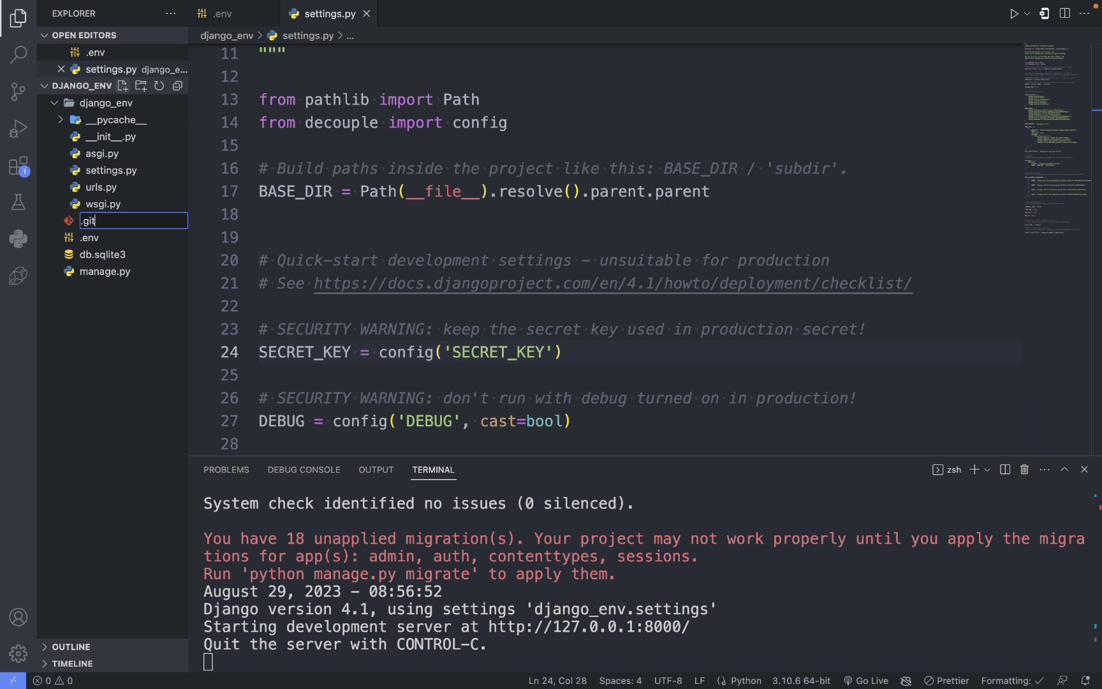
pyautogui.write('ig')
pyautogui.write('nor')
pyautogui.write('e')
pyautogui.press('Return')
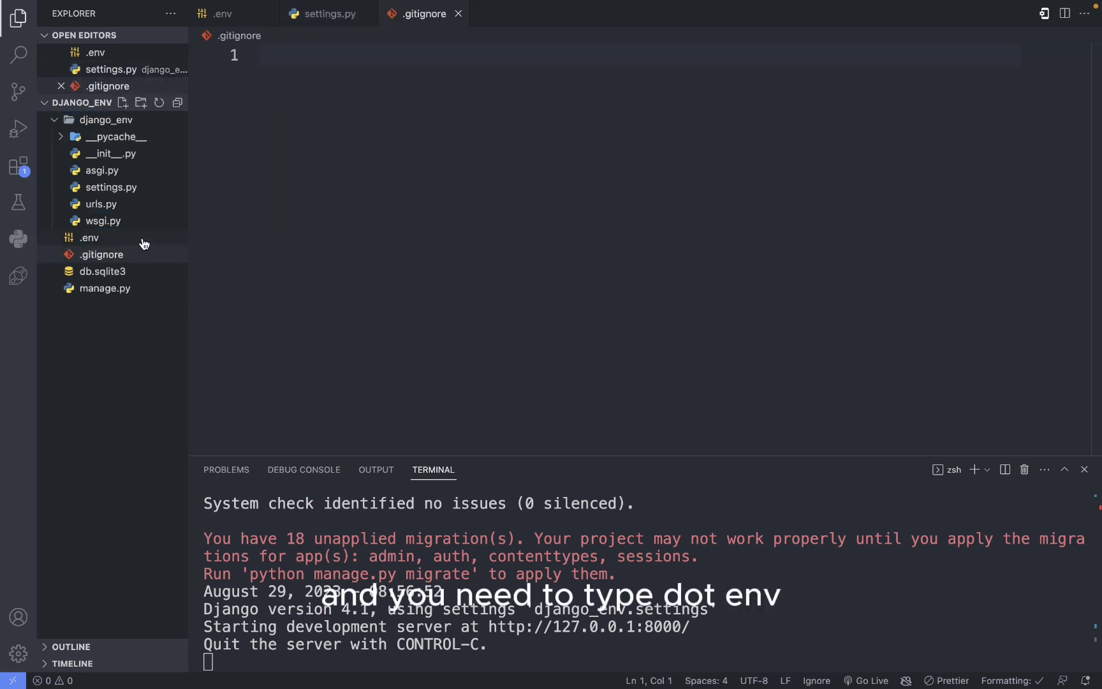
pyautogui.write('.en')
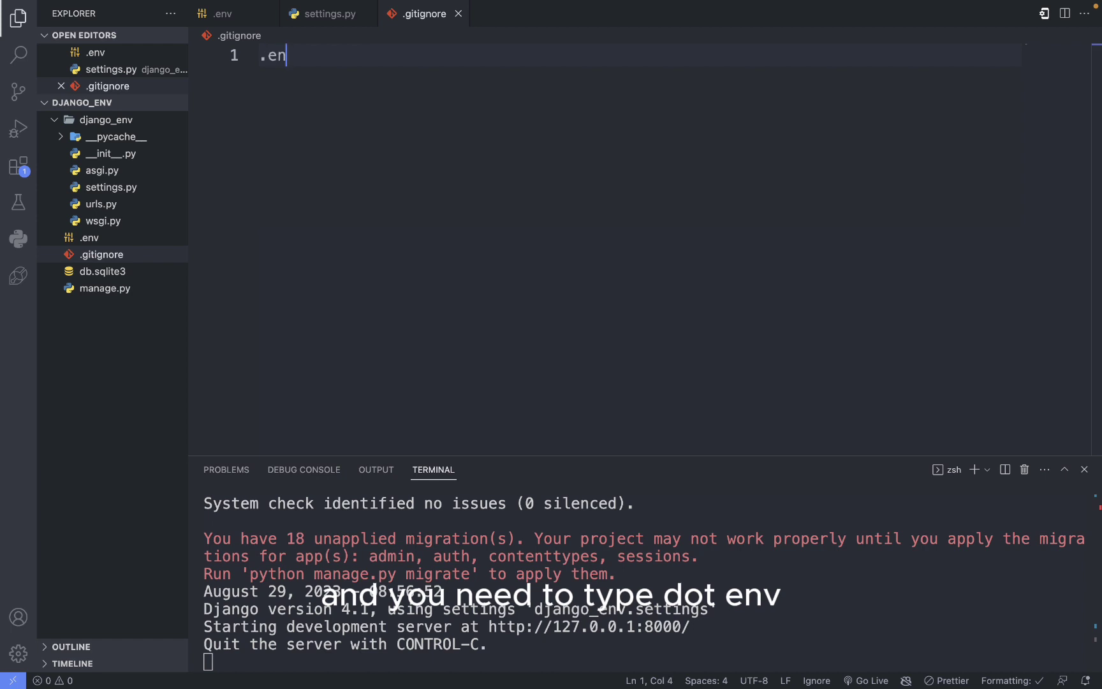
pyautogui.write('v')
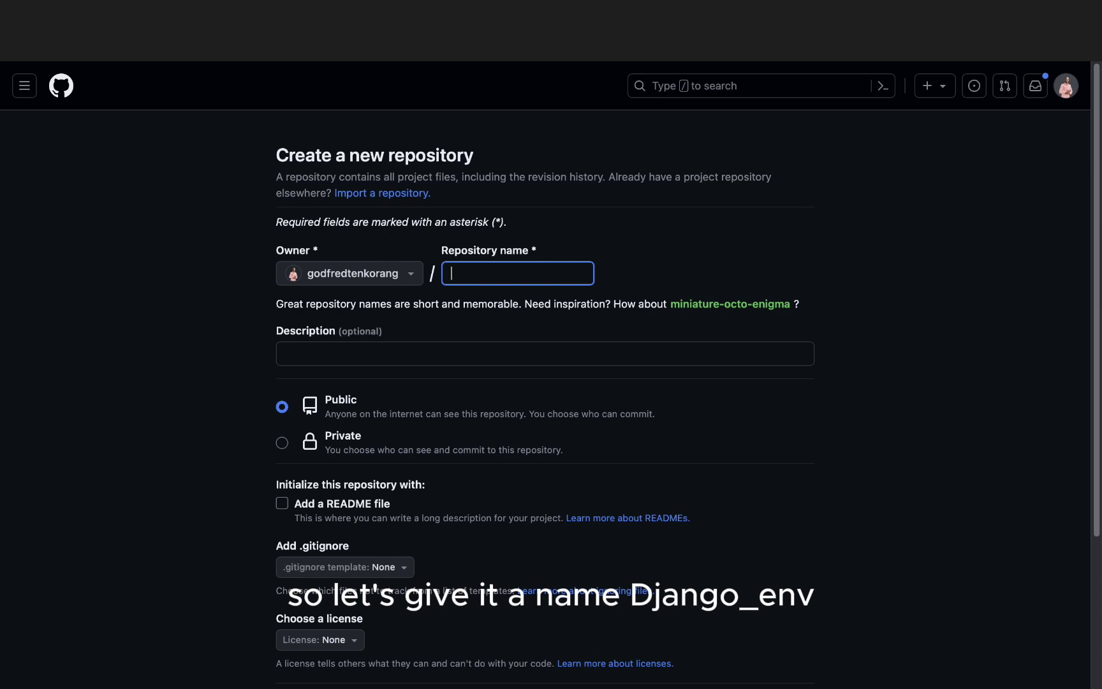
pyautogui.write('django_')
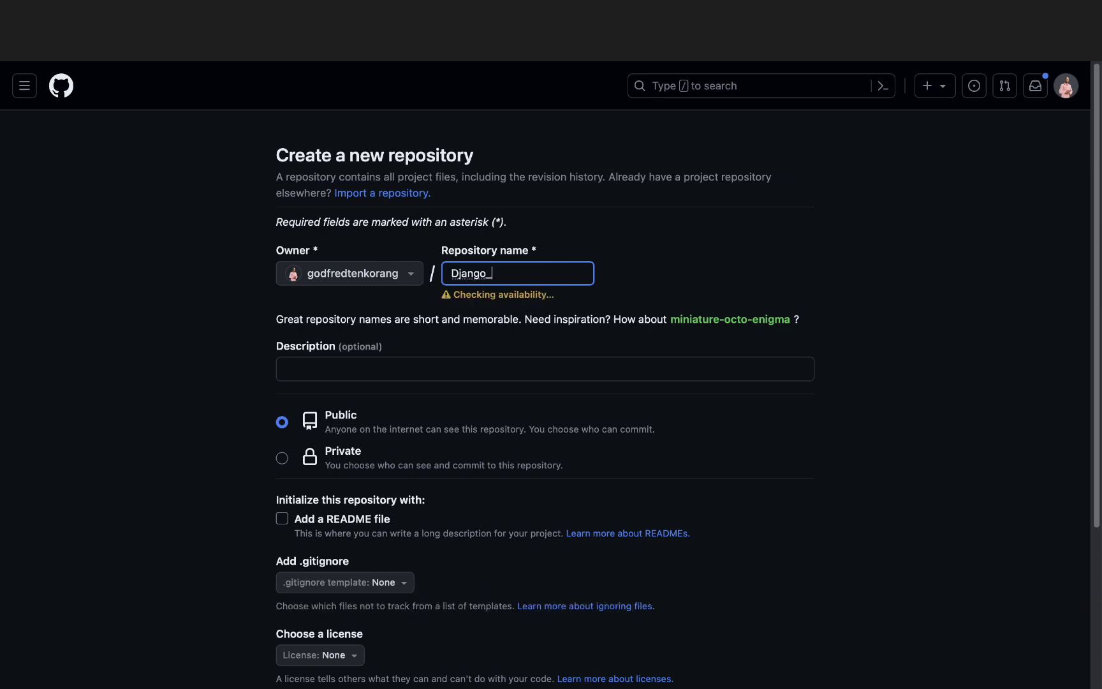
pyautogui.write('env')
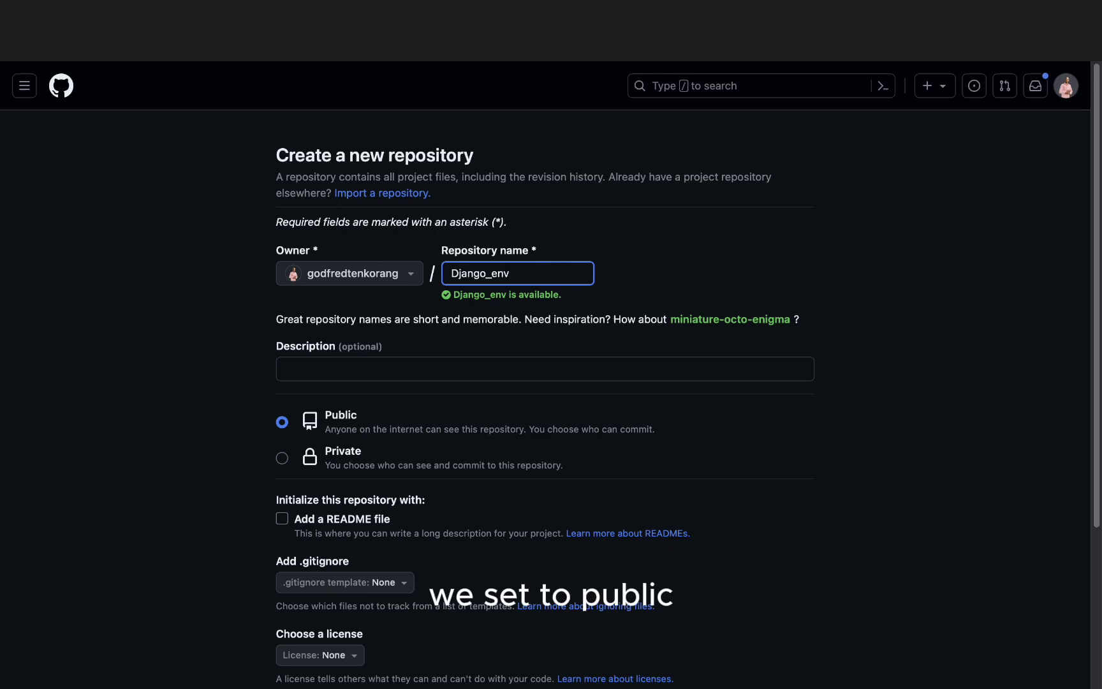
pyautogui.scroll(-1, 551, 388)
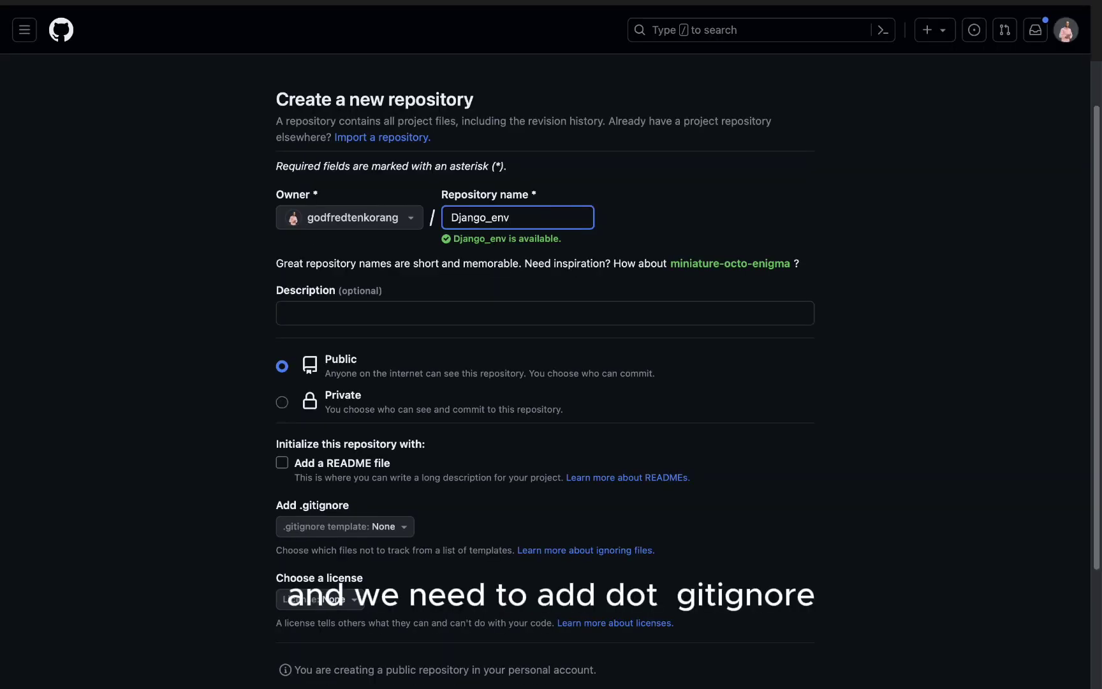
pyautogui.scroll(-1, 551, 387)
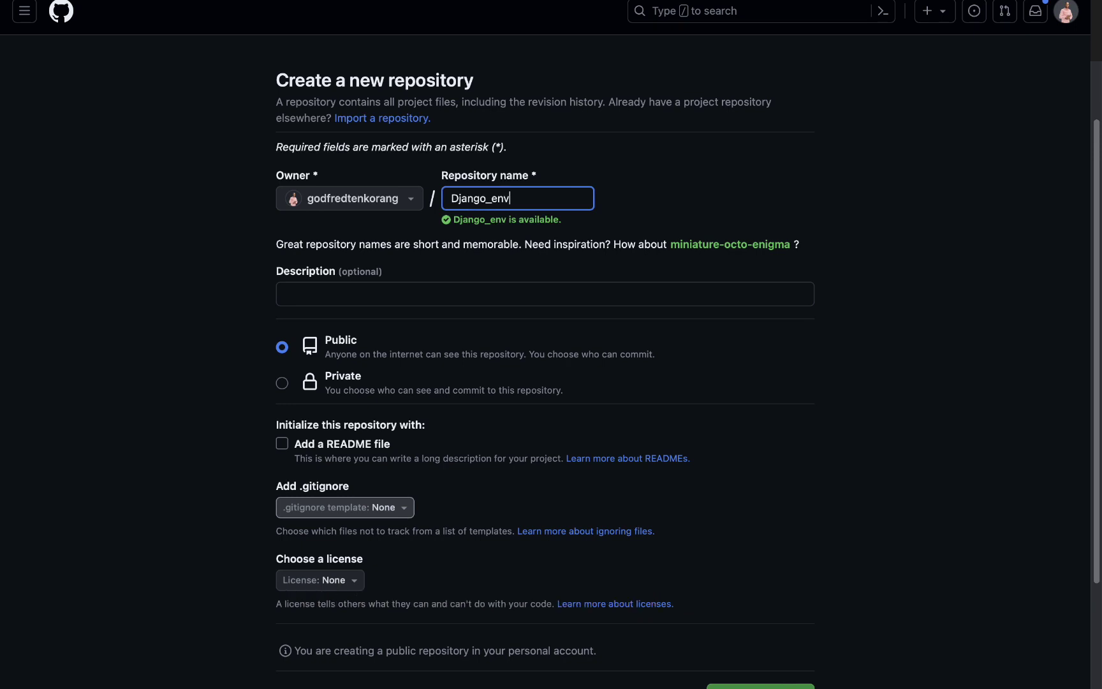
# Open the .gitignore template dropdown on the public Django_env repository form
pyautogui.click(345, 507)
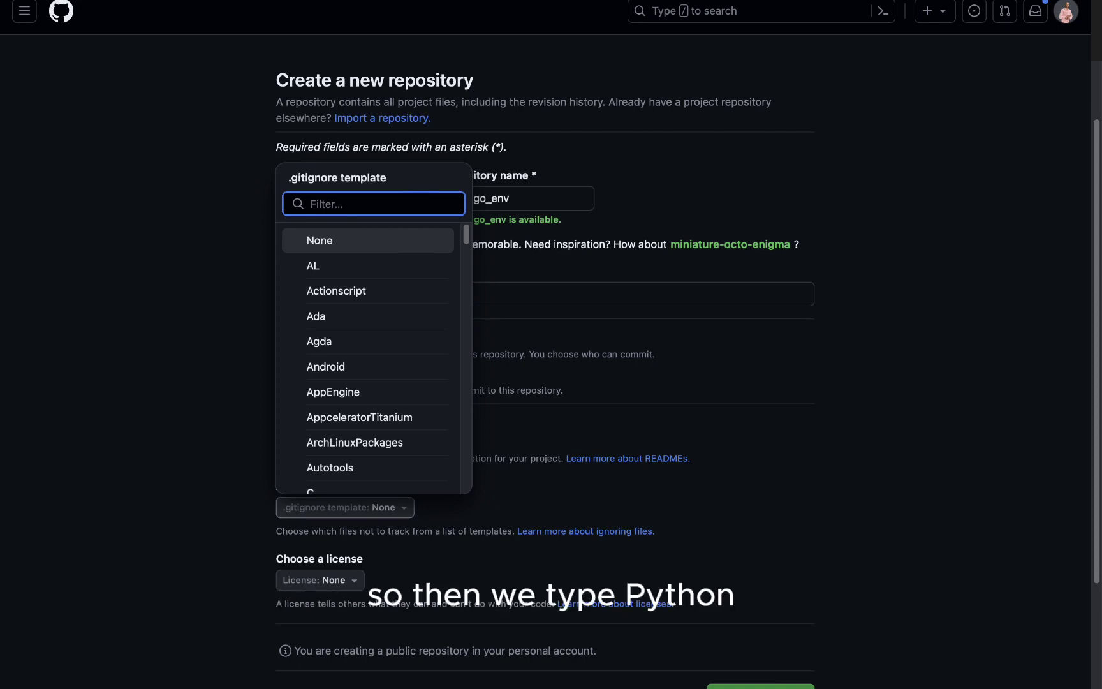
pyautogui.write('pyth')
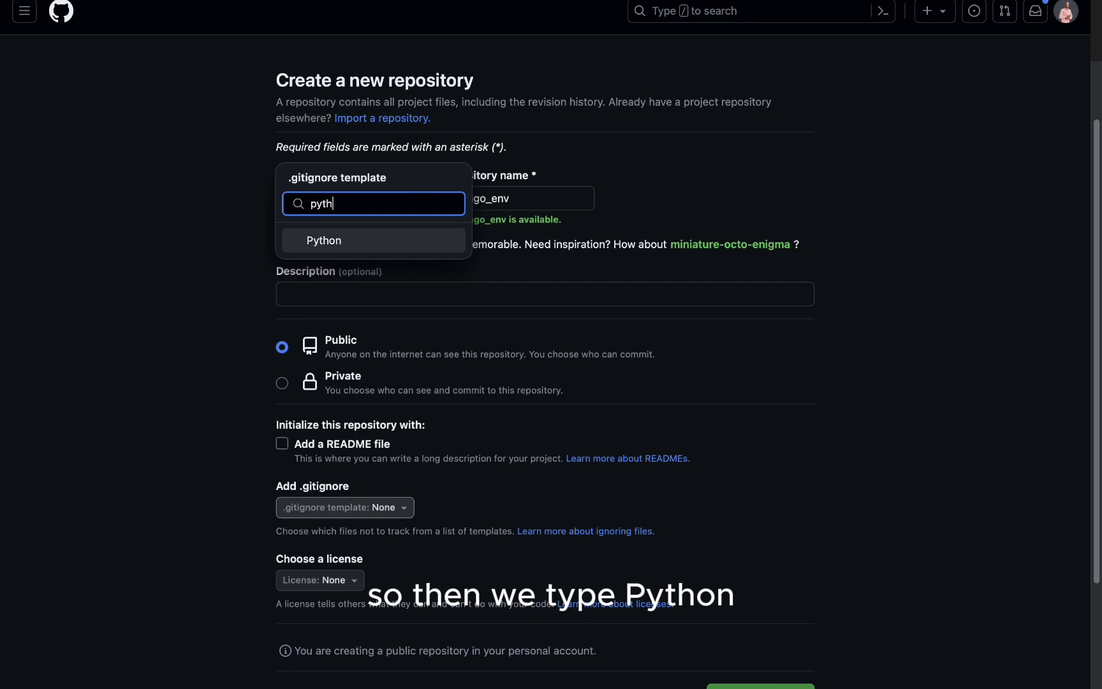
pyautogui.write('on')
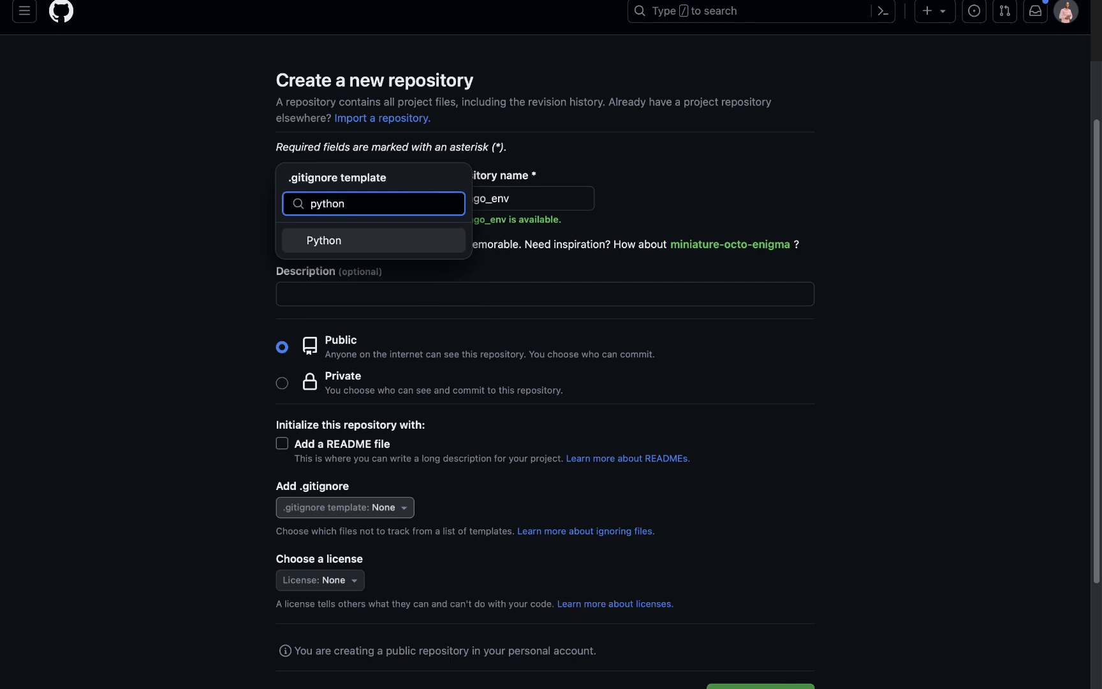
# Pick the Python .gitignore template and create the Django_env repository
pyautogui.press('Return')
pyautogui.scroll(-2, 552, 345)
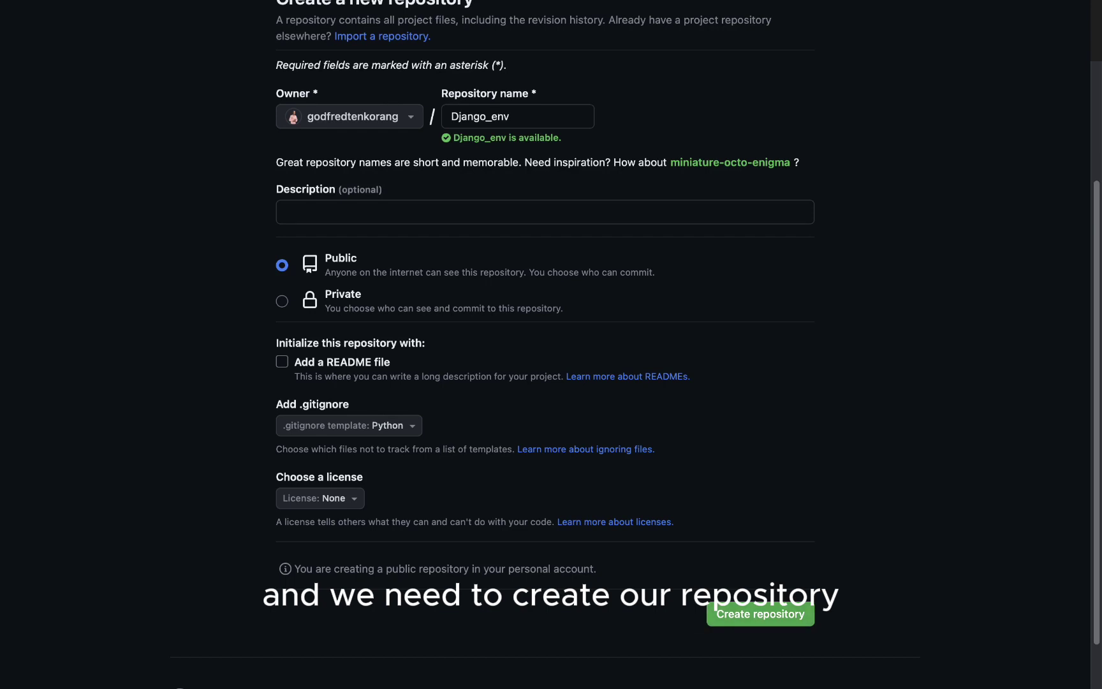
pyautogui.click(717, 607)
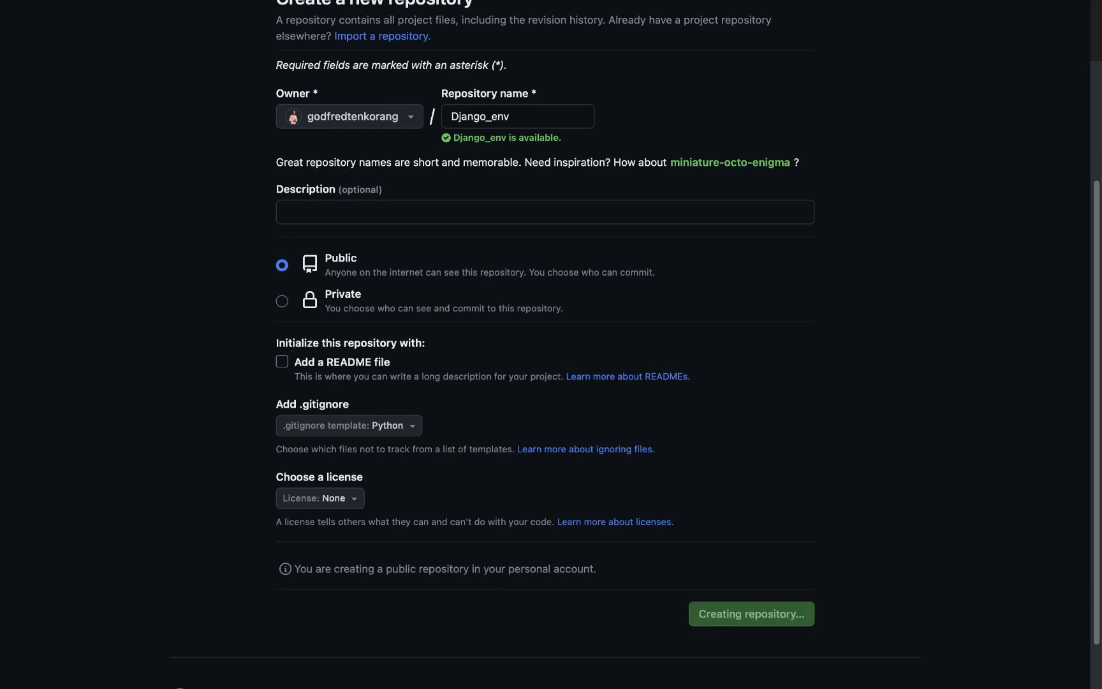